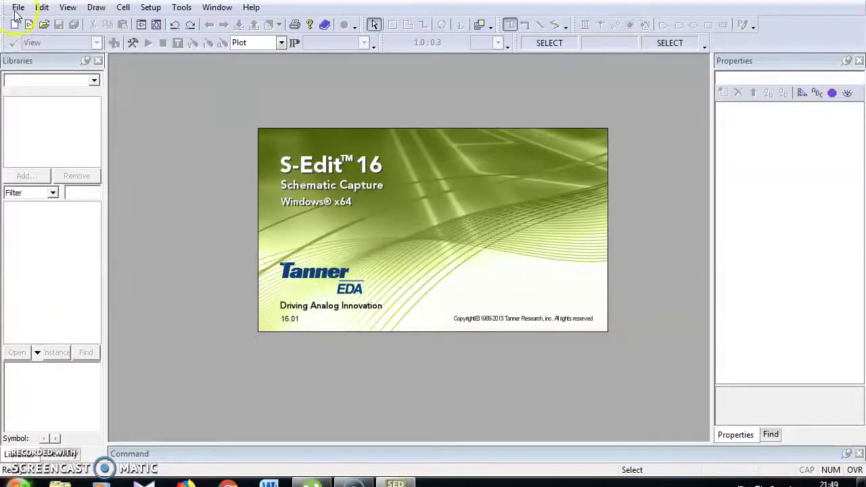
Step: Open the File menu to reach the options for creating a new design
click(18, 8)
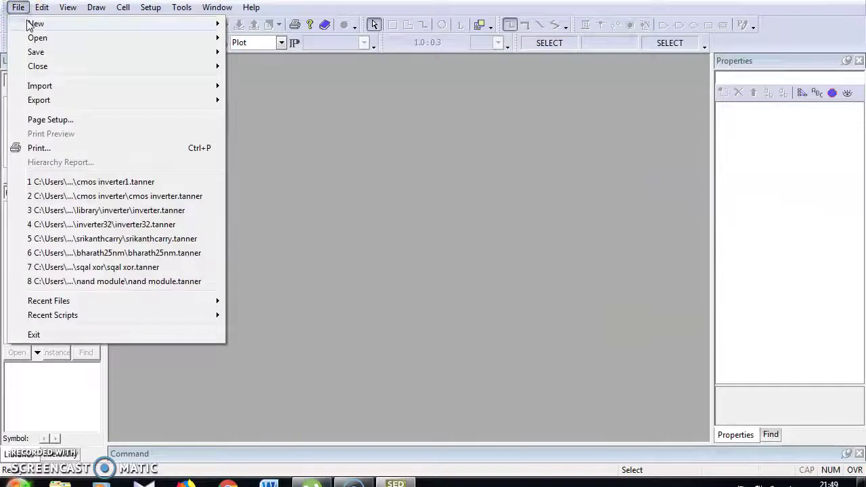
Step: Create a new design named cmosinv in the projects1819 folder
mouse_move(28, 24)
click(243, 26)
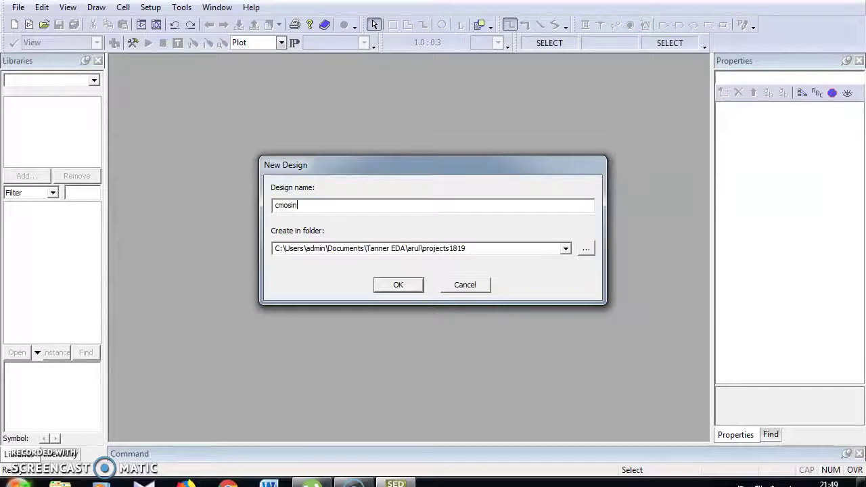
click(392, 285)
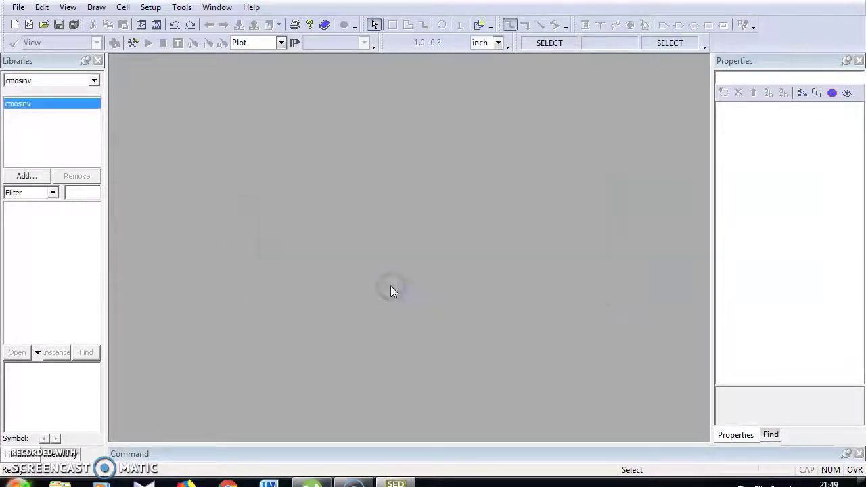
Step: Create the Cell0 schematic view and maximize its drawing window
click(124, 8)
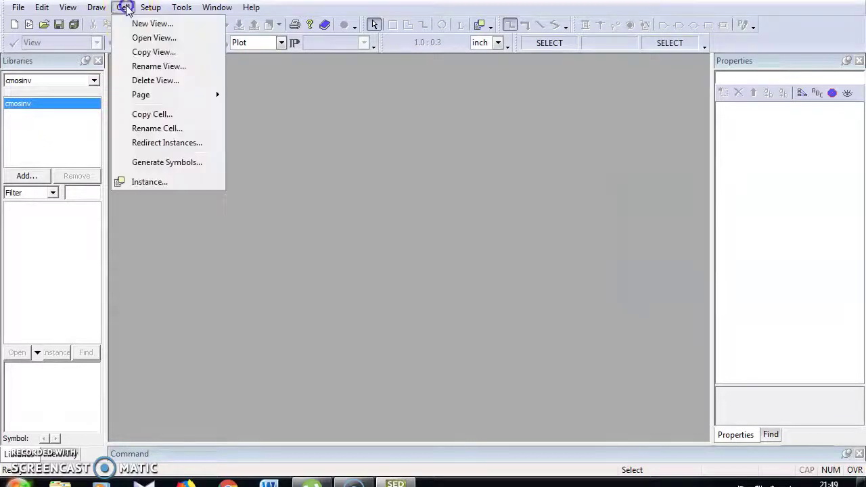
click(138, 24)
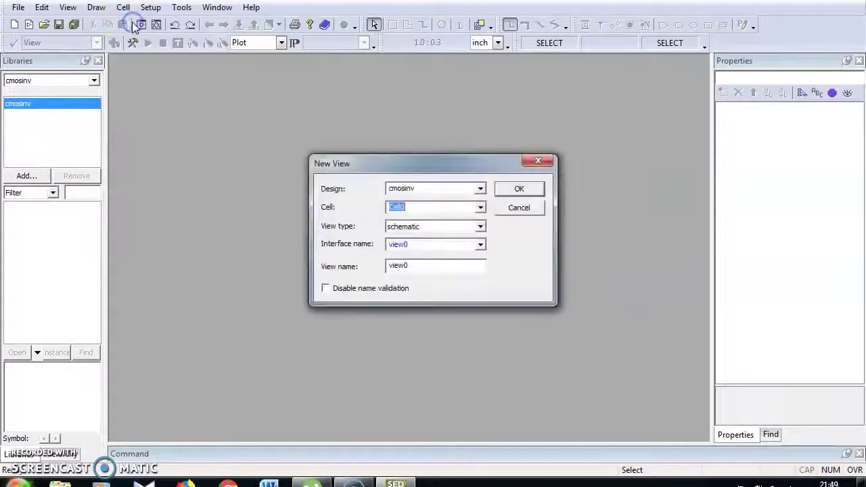
click(519, 188)
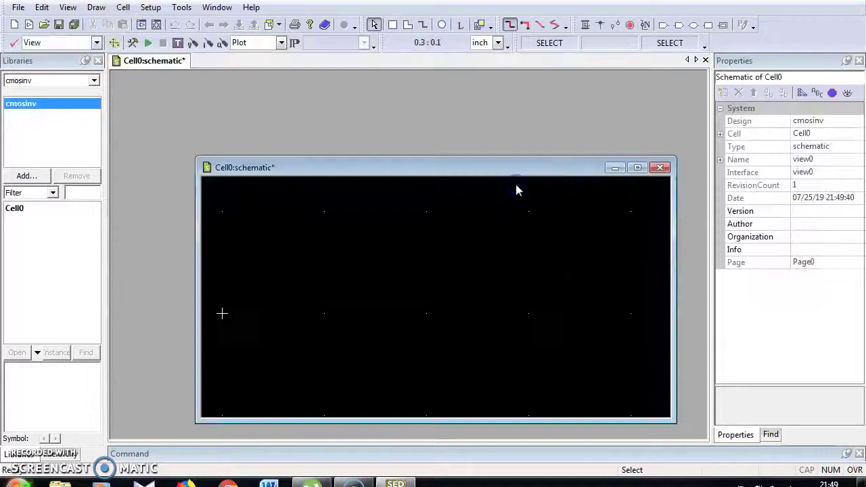
click(638, 168)
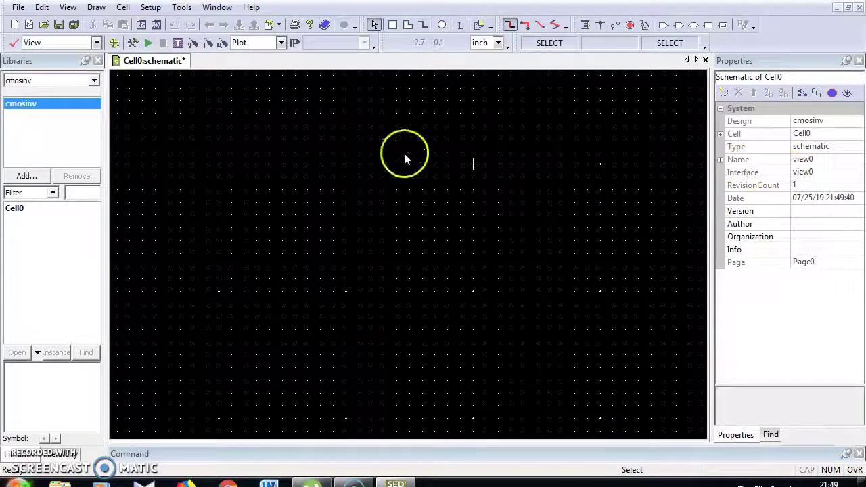
Step: Start adding a library and browse up to the Tanner Tools v16.0 Process folder
click(20, 178)
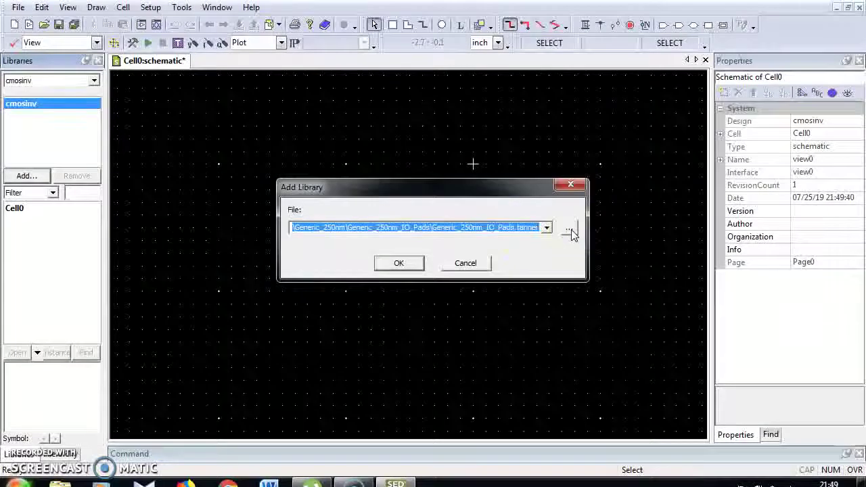
click(569, 231)
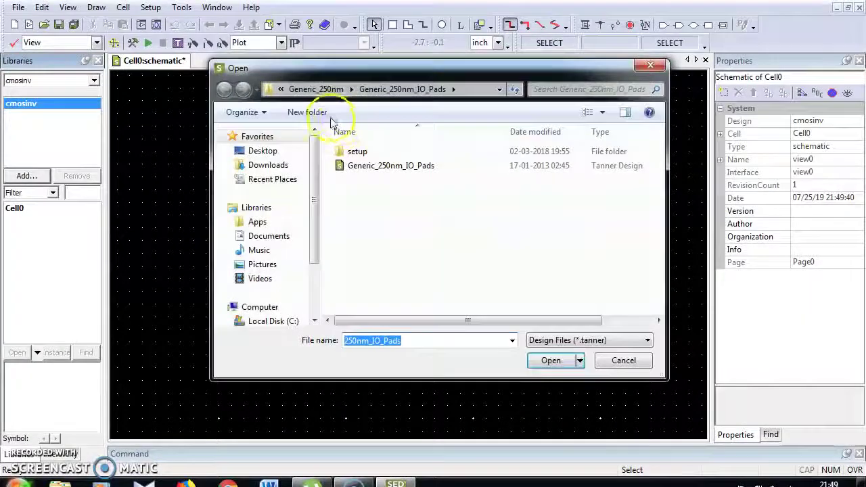
click(314, 89)
click(306, 92)
click(305, 94)
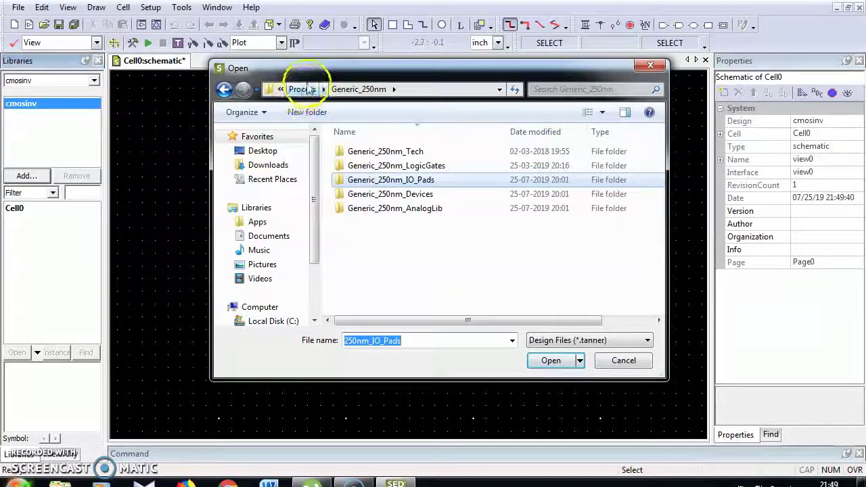
click(281, 90)
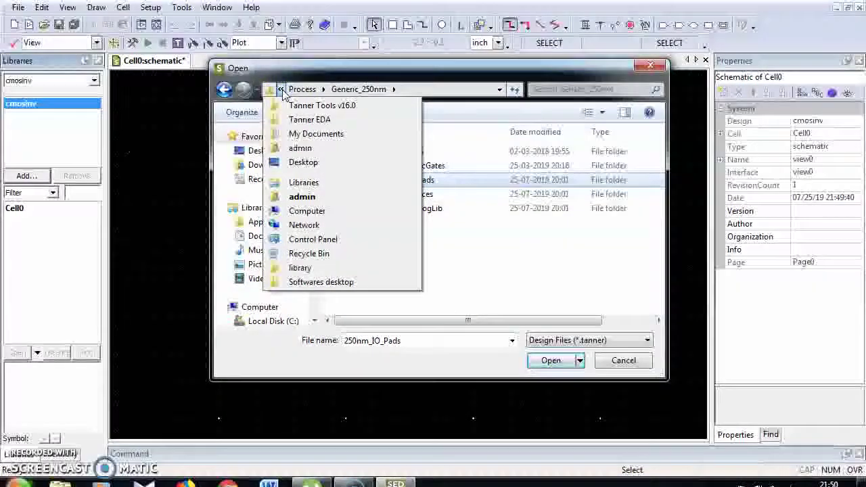
click(300, 89)
click(281, 89)
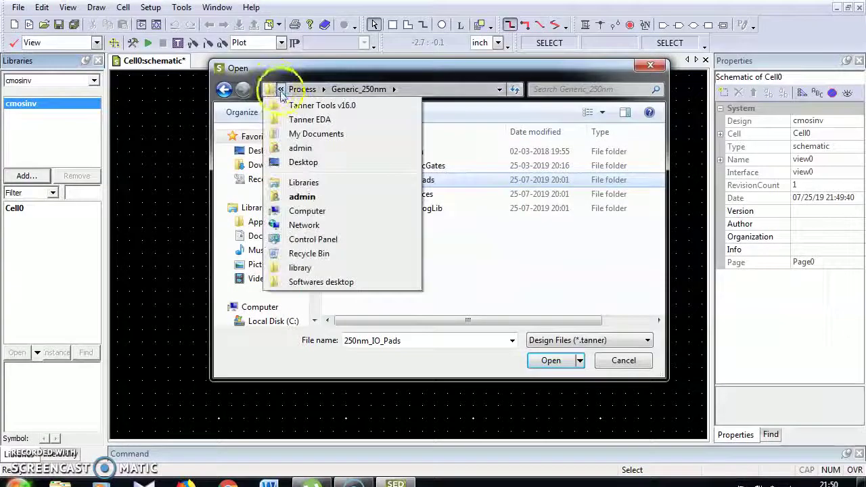
click(284, 106)
click(364, 210)
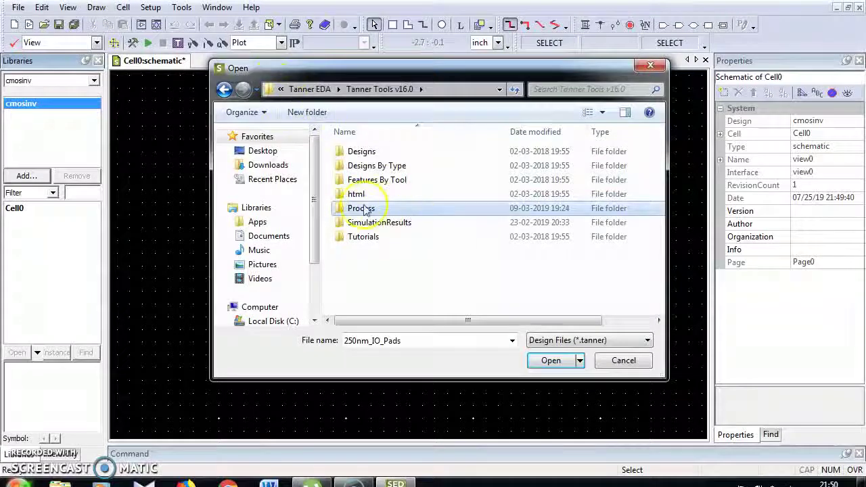
Step: Open Generic_250nm > Generic_250nm_AnalogLib and add its .tanner library file
double_click(364, 210)
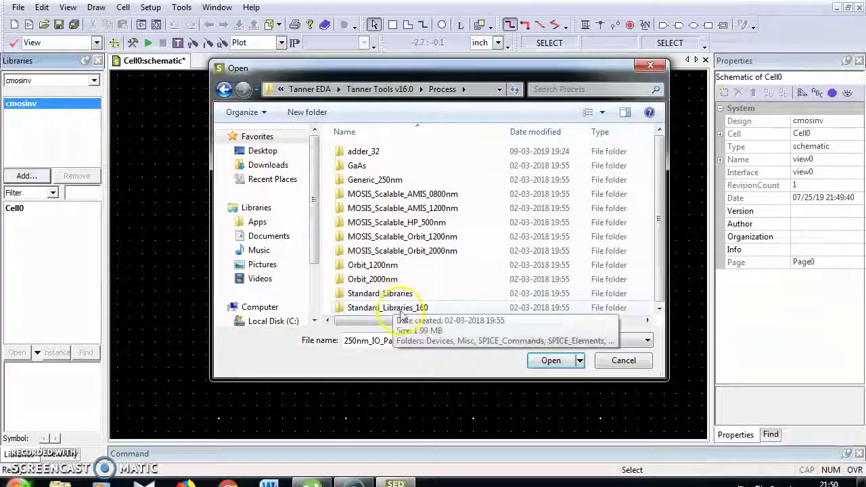
double_click(375, 180)
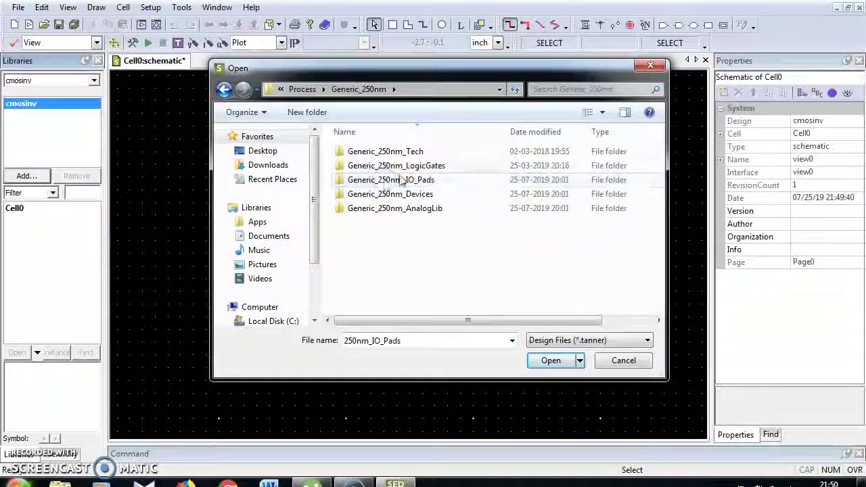
double_click(418, 210)
click(396, 195)
click(550, 361)
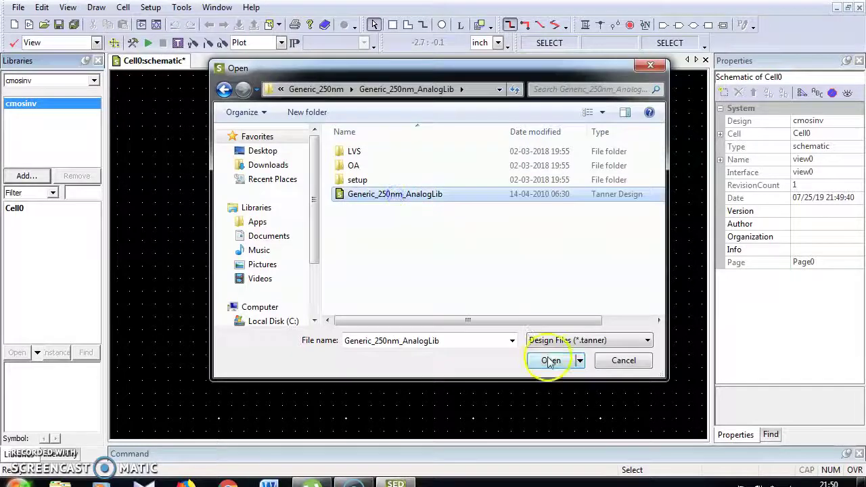
click(415, 266)
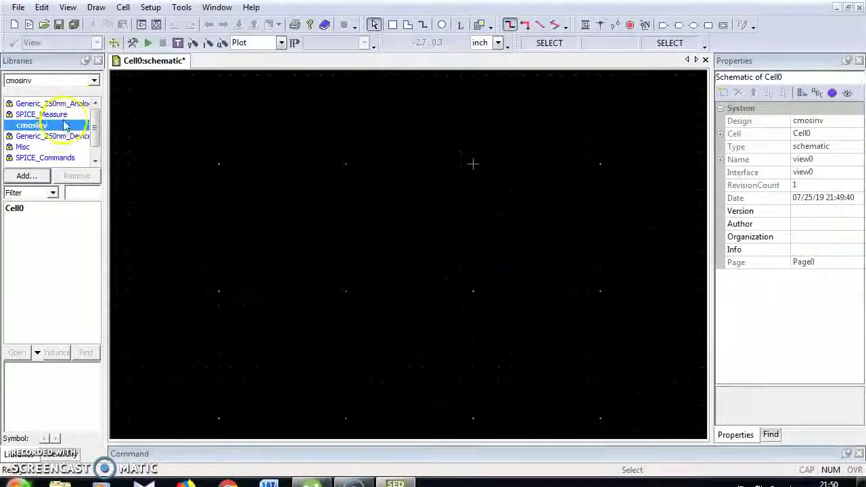
Step: Add the Generic_250nm_IO_Pads library's .tanner file from the Generic_250nm folder
click(34, 177)
click(571, 230)
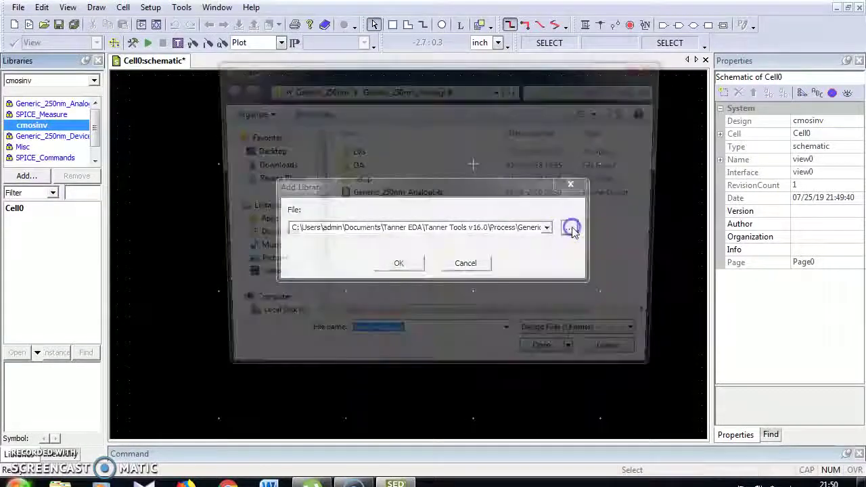
click(316, 90)
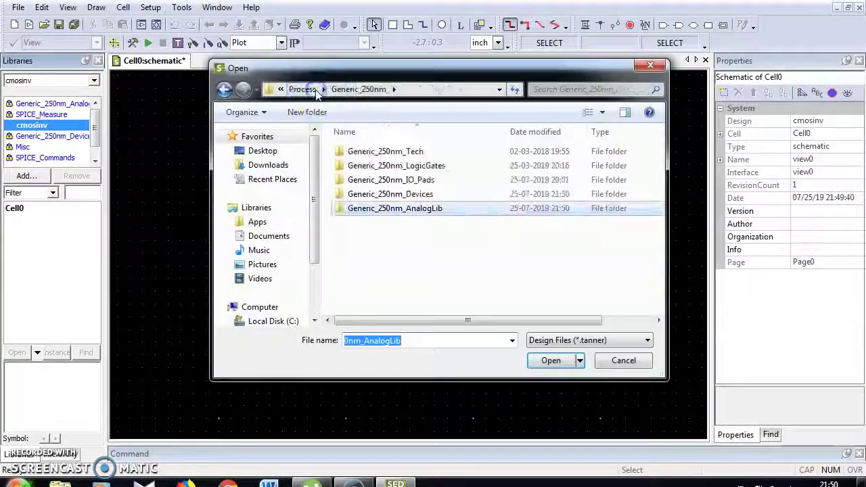
double_click(408, 180)
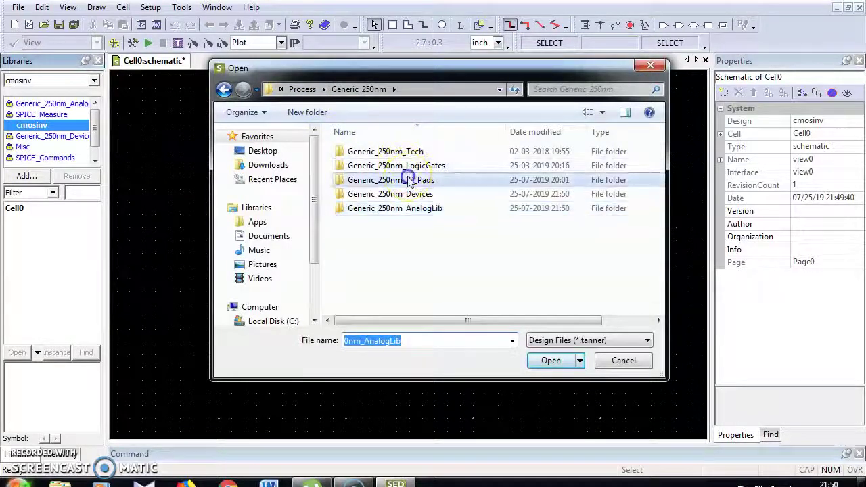
click(426, 166)
click(555, 361)
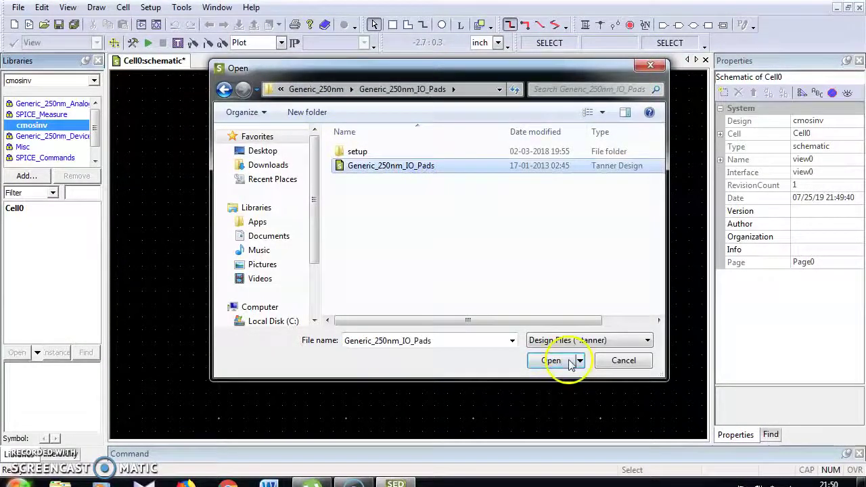
click(417, 266)
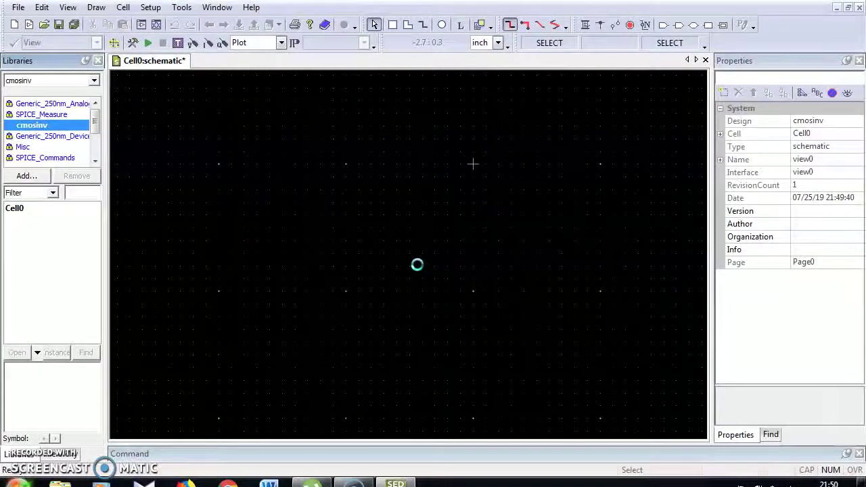
Step: Pick PMOS_2_5v from the Generic_250nm_Devices library for instancing
click(464, 285)
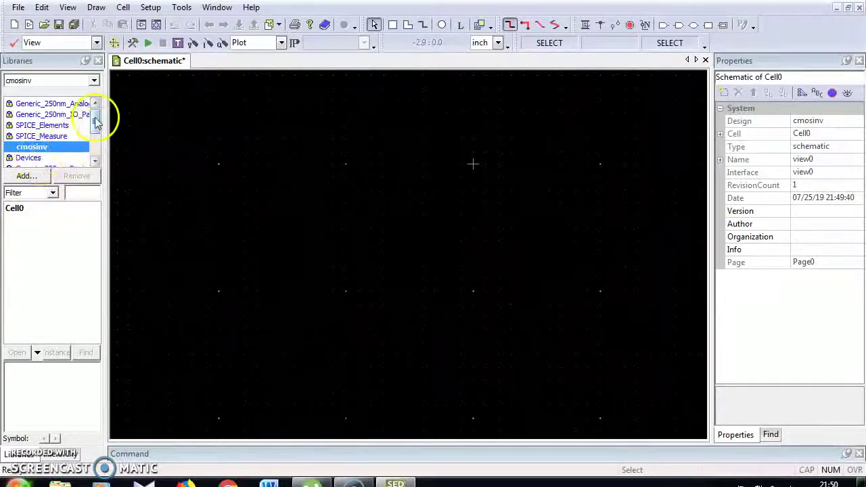
drag(95, 119, 95, 142)
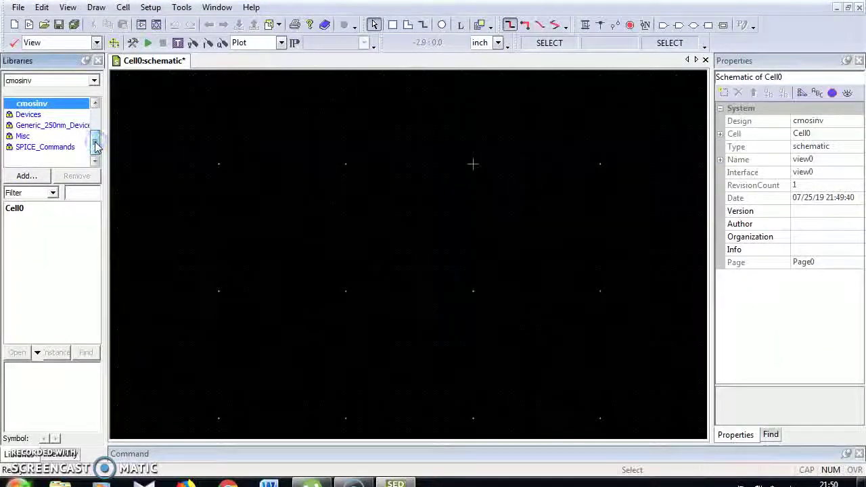
drag(96, 147, 40, 145)
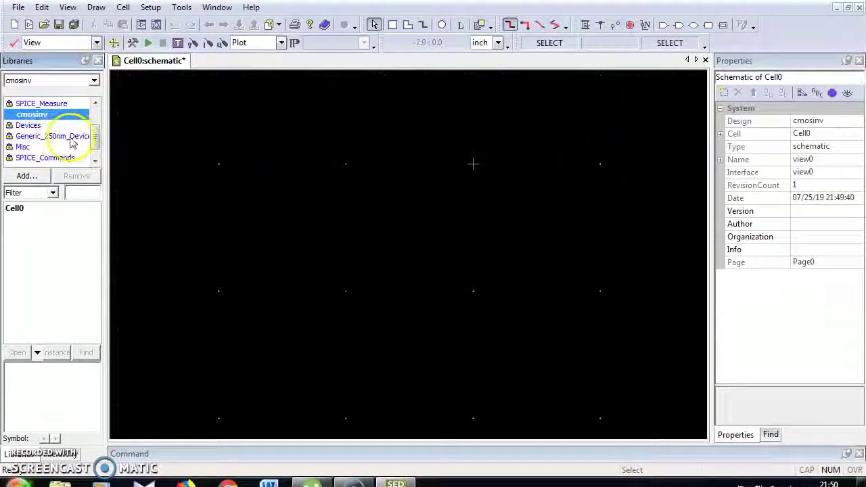
click(68, 136)
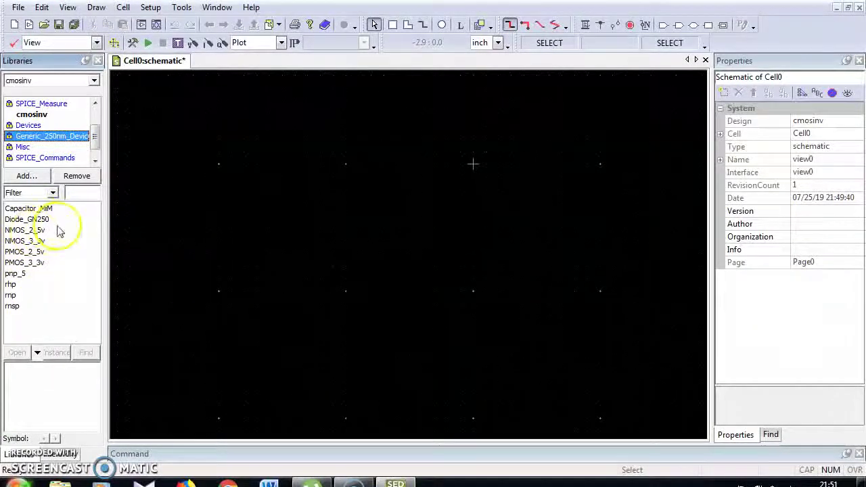
click(29, 252)
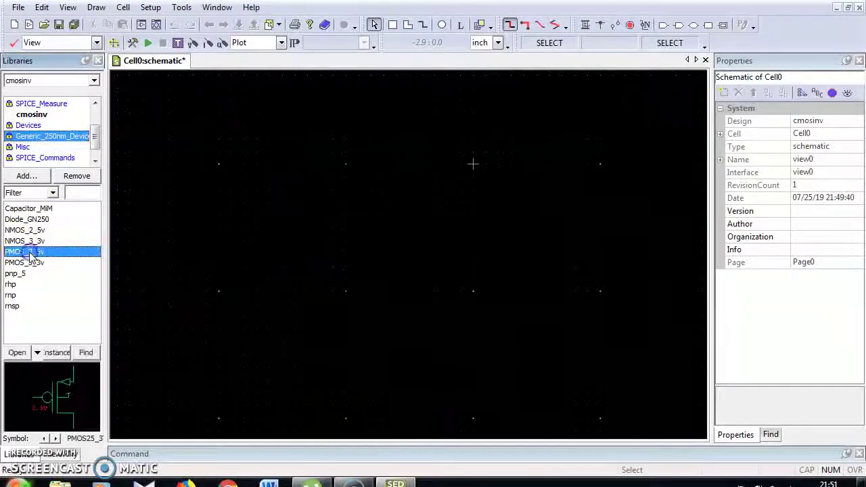
click(57, 354)
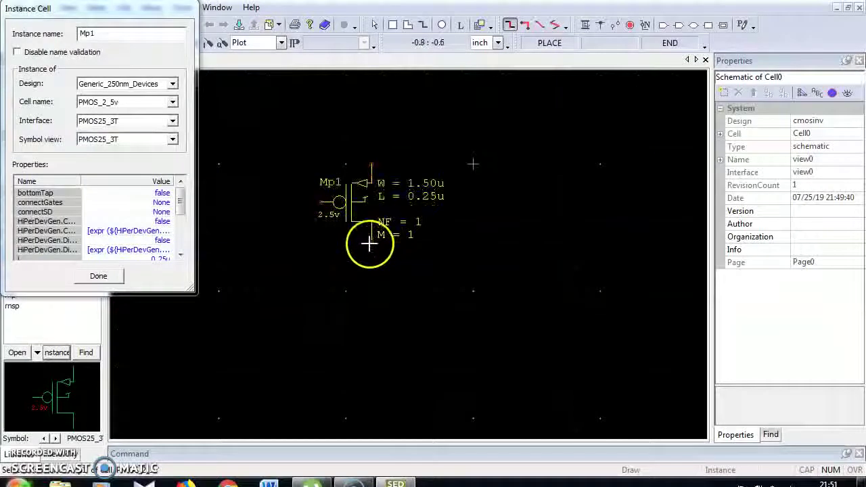
Step: Place PMOS Mp1, then NMOS_2_5v instance Mn1 directly below it
click(369, 245)
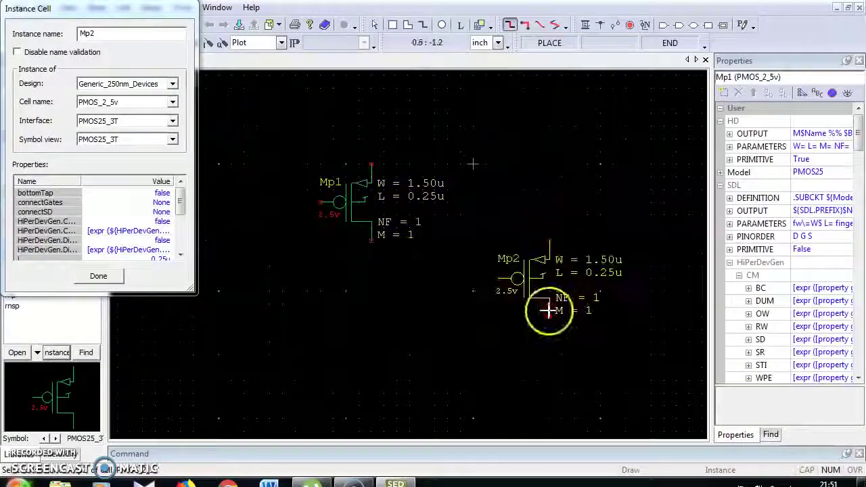
key(Escape)
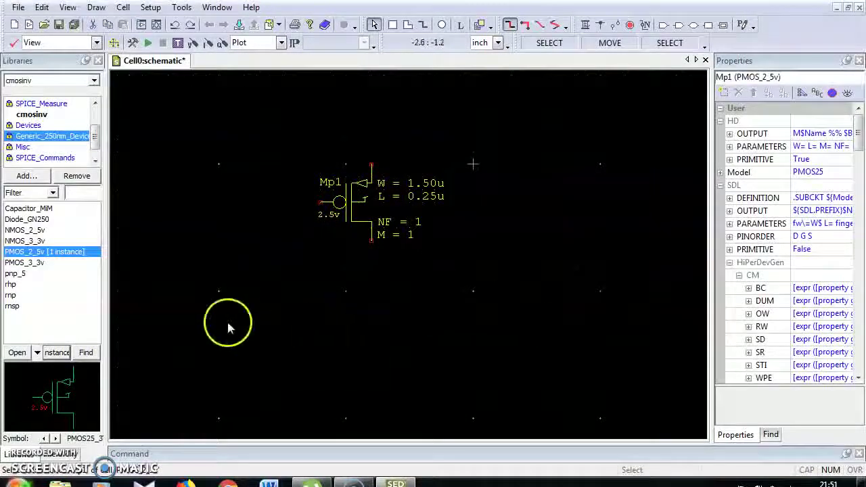
click(27, 230)
click(57, 352)
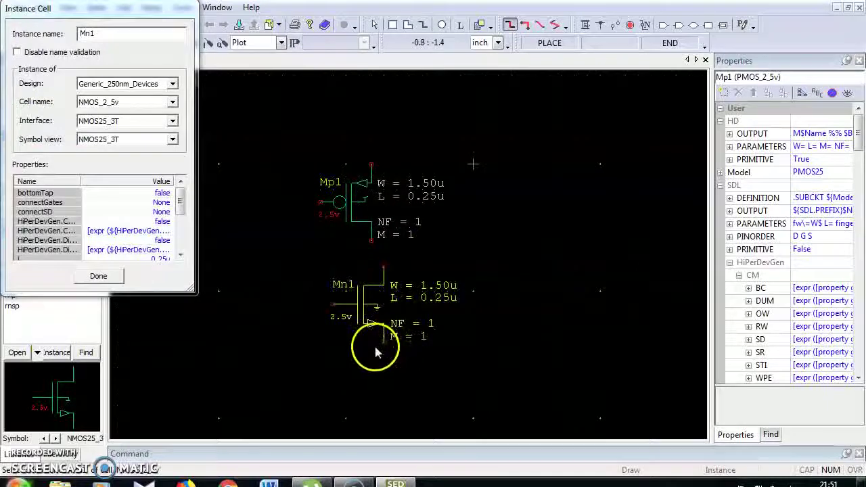
click(368, 349)
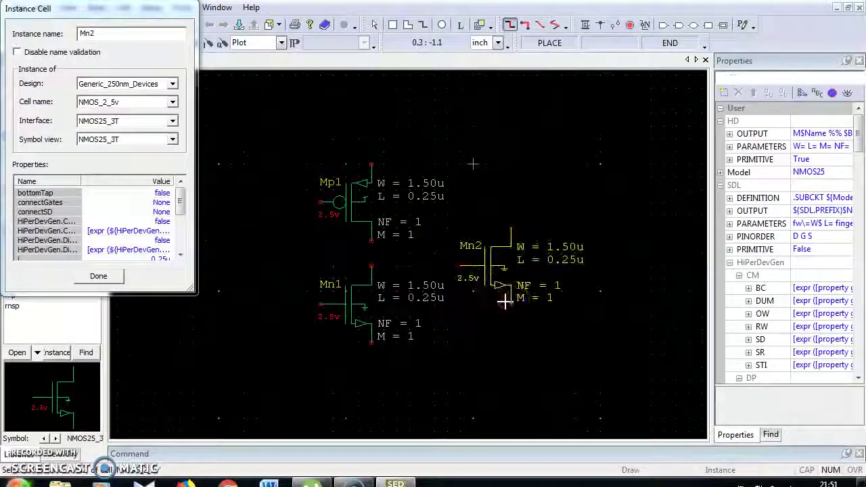
right_click(506, 302)
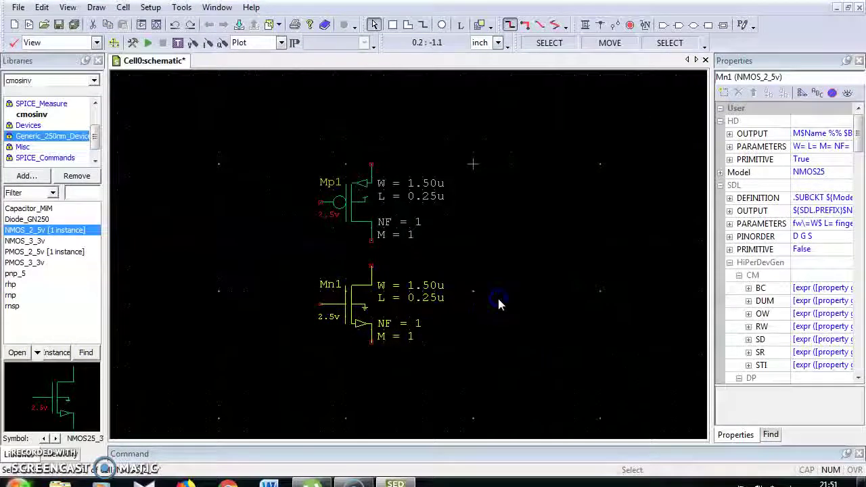
Step: Wire the Mp1 and Mn1 gates together via a left bend, and join their drains
click(498, 302)
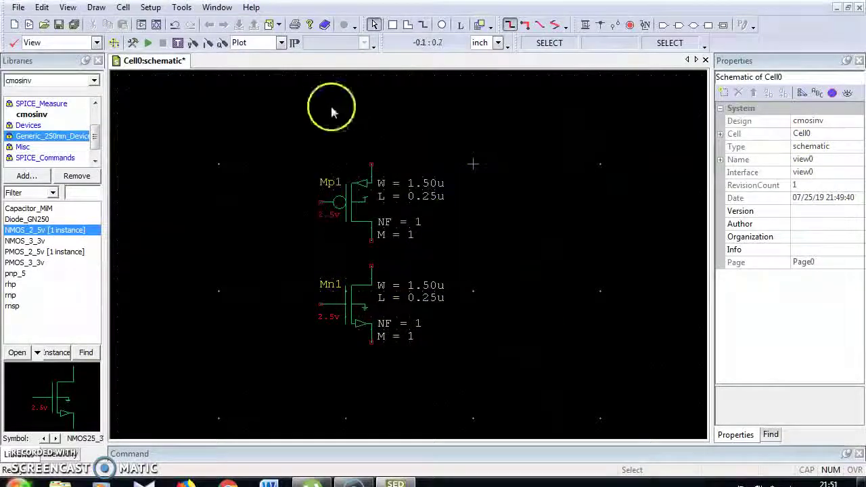
click(585, 25)
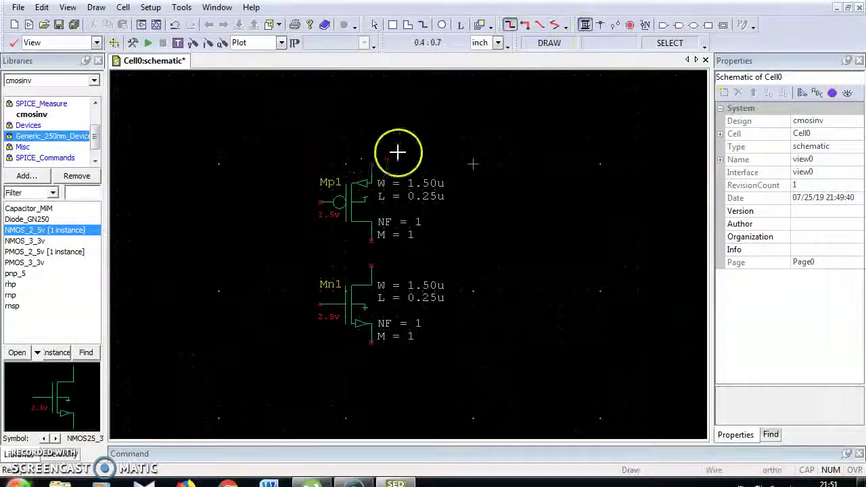
click(319, 203)
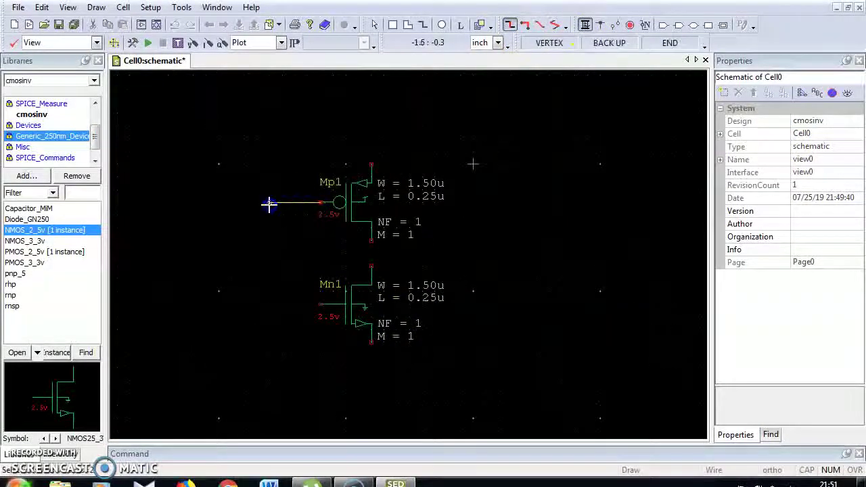
click(269, 205)
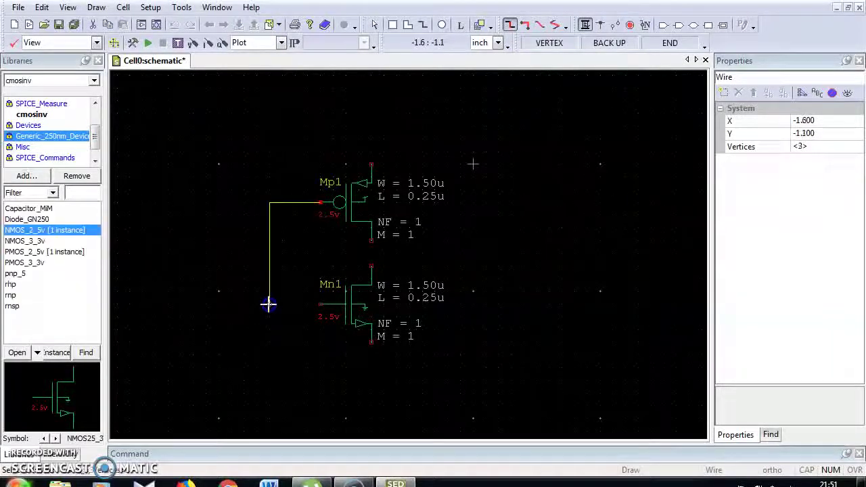
click(319, 306)
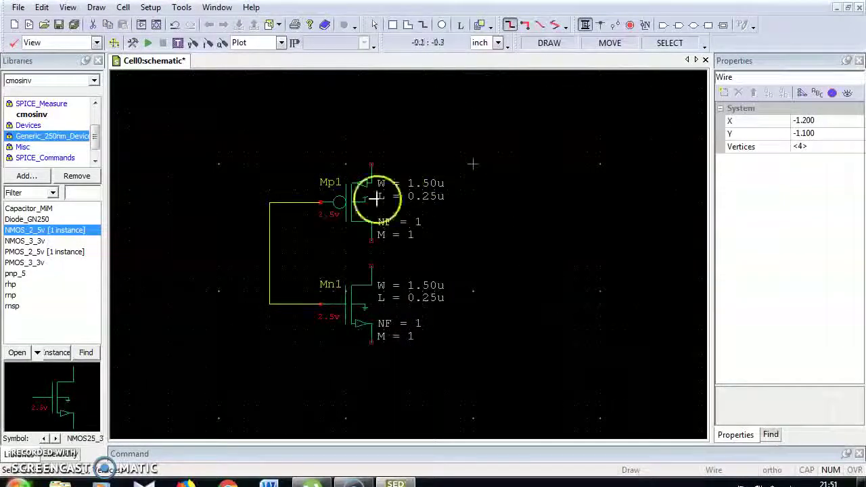
click(371, 242)
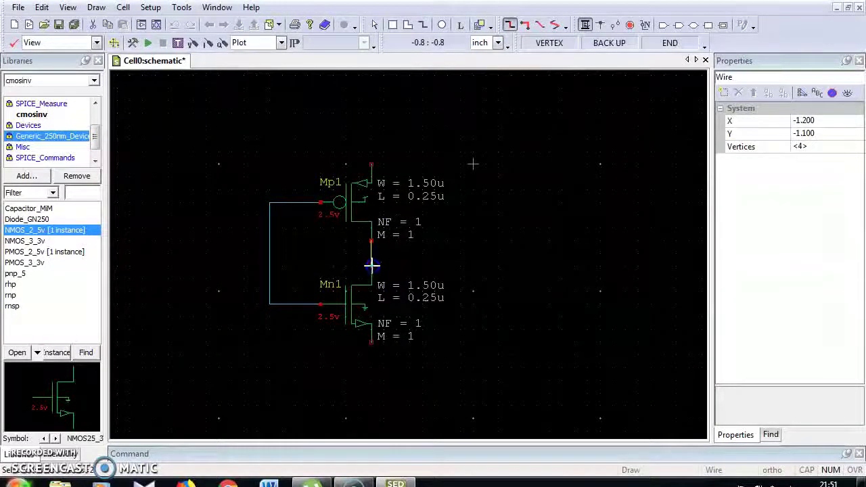
click(372, 265)
click(474, 249)
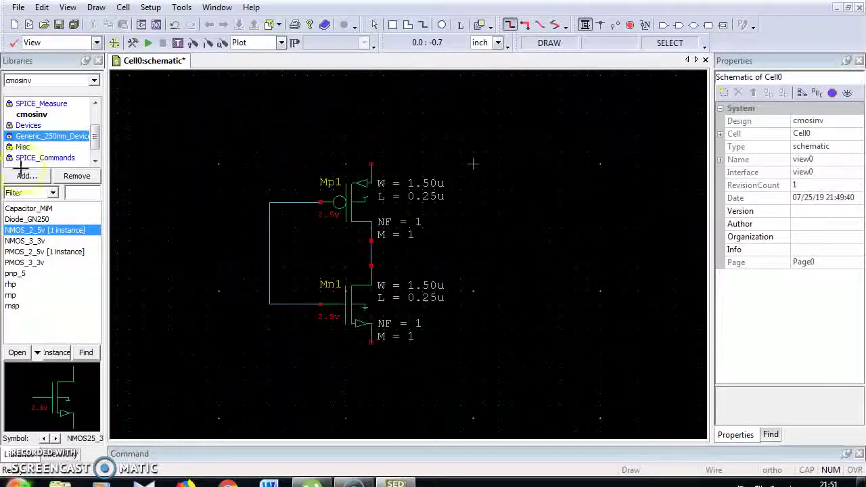
click(377, 25)
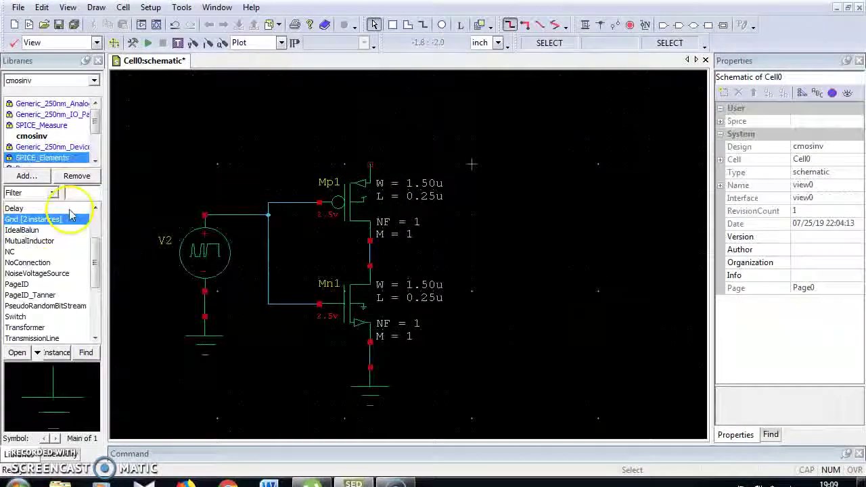
Step: Place a SPICE_Elements VoltageSource instance V1 above Mp1
click(50, 158)
click(61, 317)
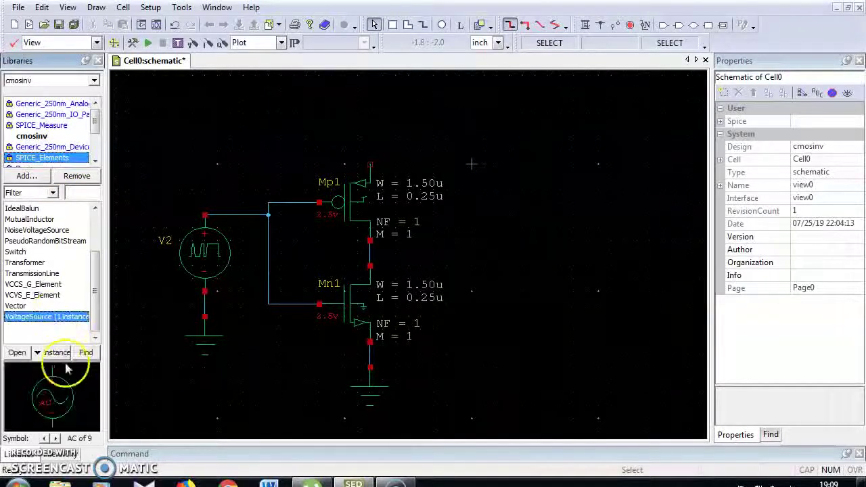
click(57, 353)
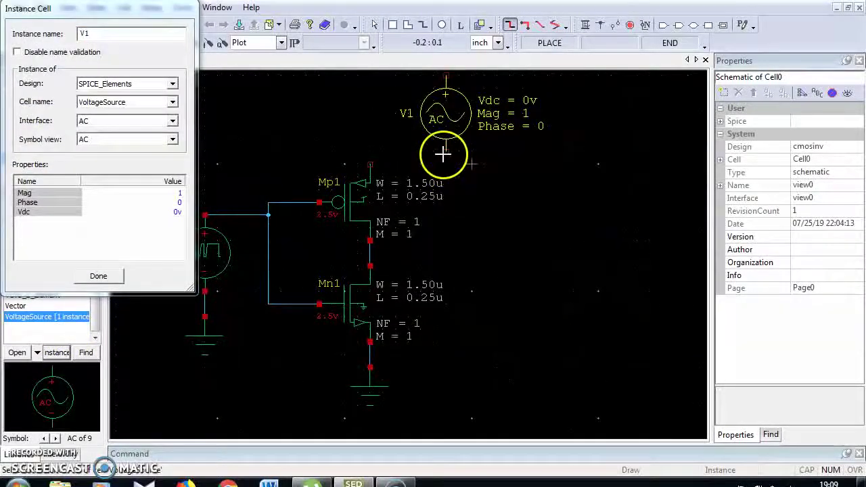
click(433, 156)
right_click(561, 261)
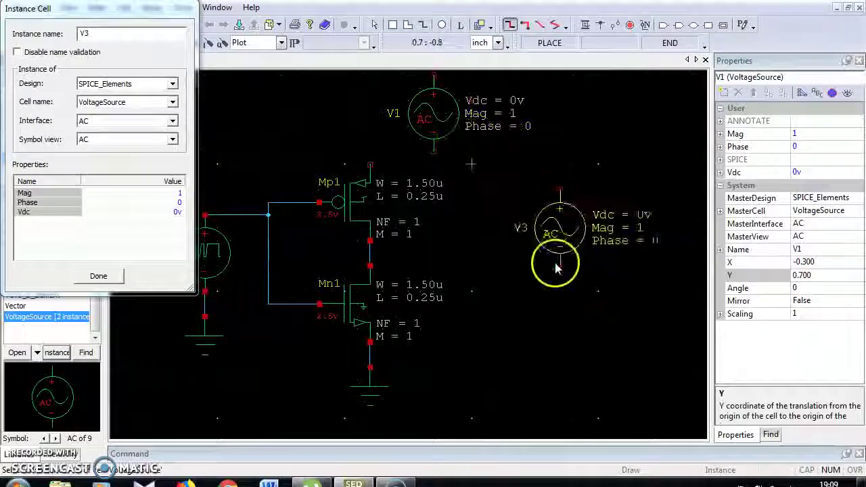
Step: Rotate V1 to 270° and adjust its position and X coordinate above Mp1
click(444, 113)
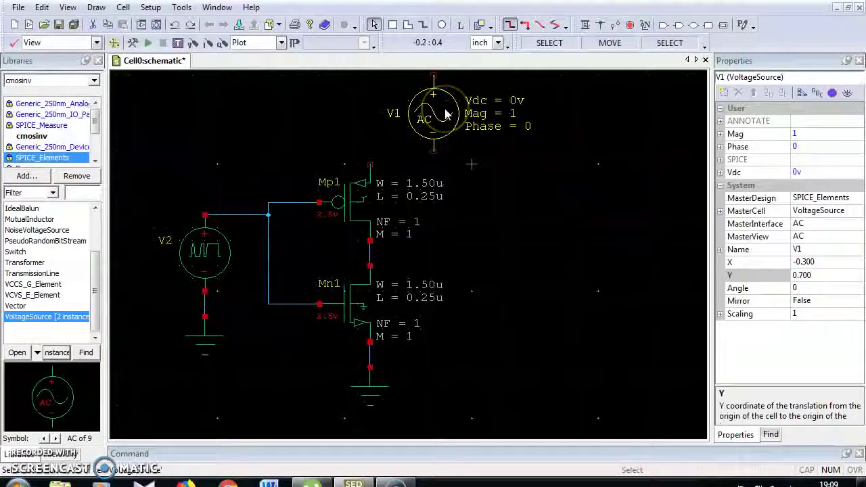
key(r)
drag(406, 146, 408, 163)
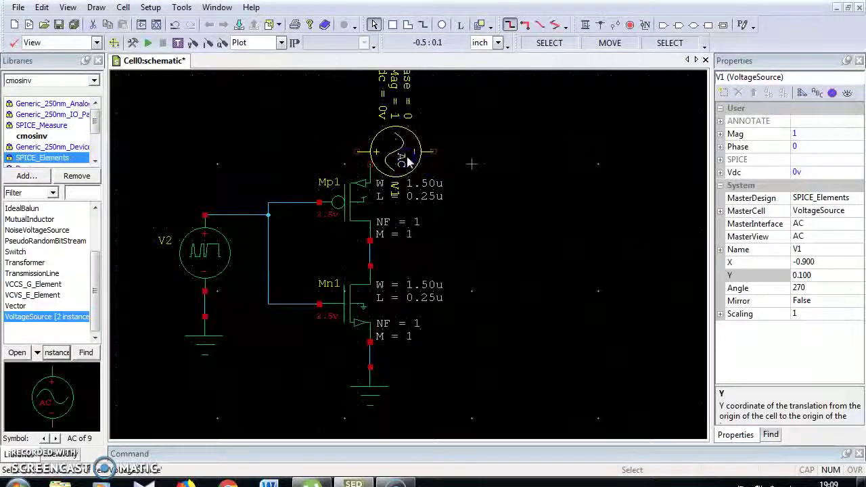
click(794, 272)
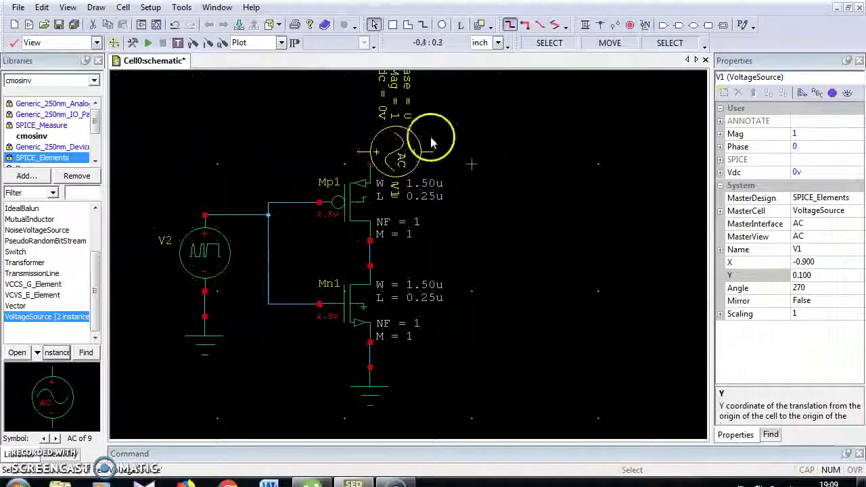
click(805, 262)
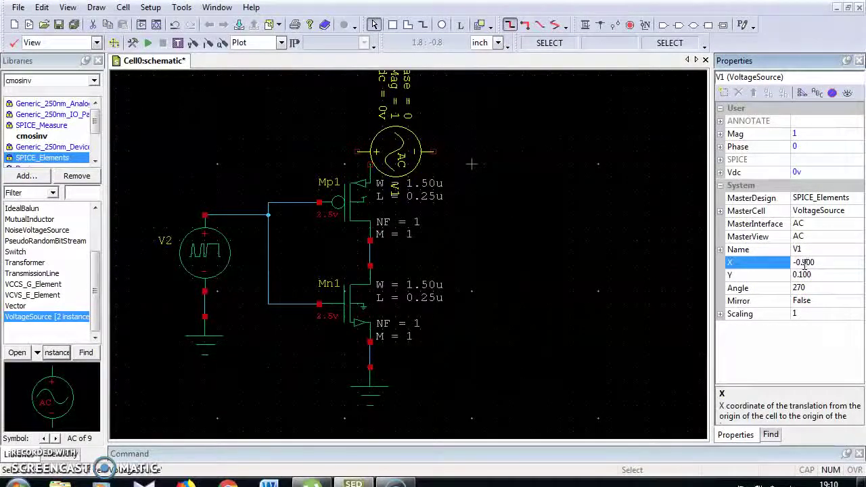
key(Return)
click(654, 277)
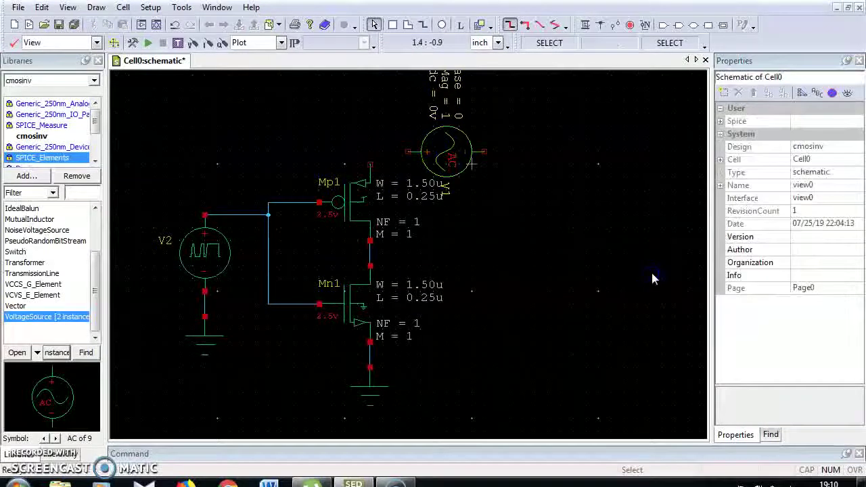
Step: Wire V1's positive terminal to the top of Mp1
click(585, 25)
click(407, 151)
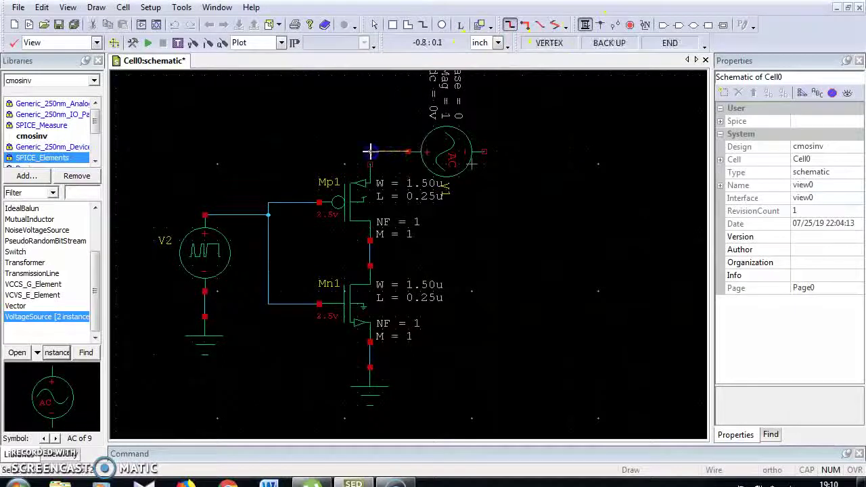
click(369, 151)
click(369, 166)
click(519, 234)
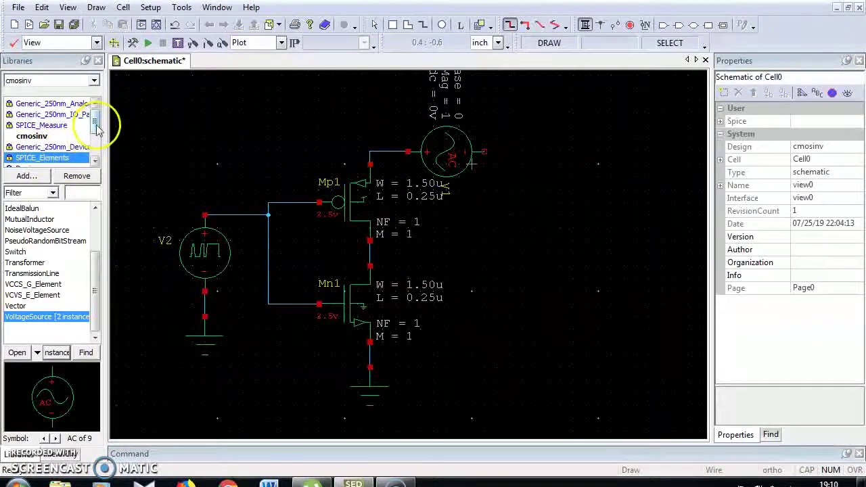
Step: Copy the ground symbol under V2 and paste it to the right of V1
click(206, 345)
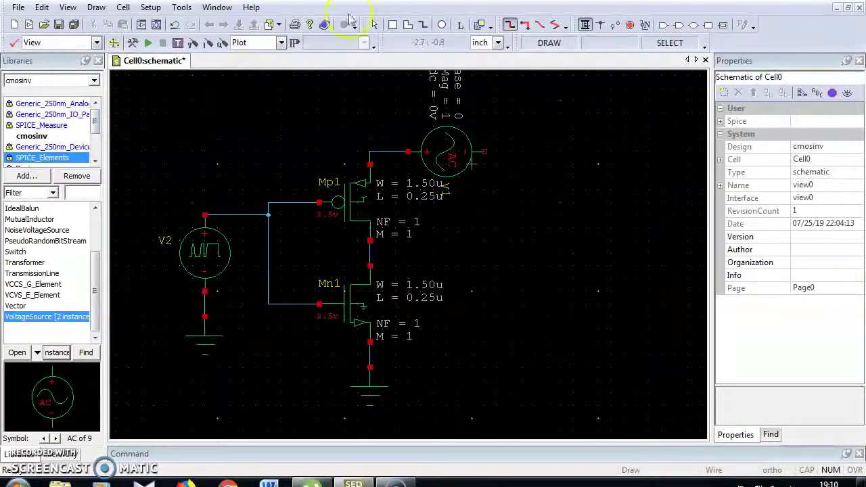
click(376, 25)
click(209, 346)
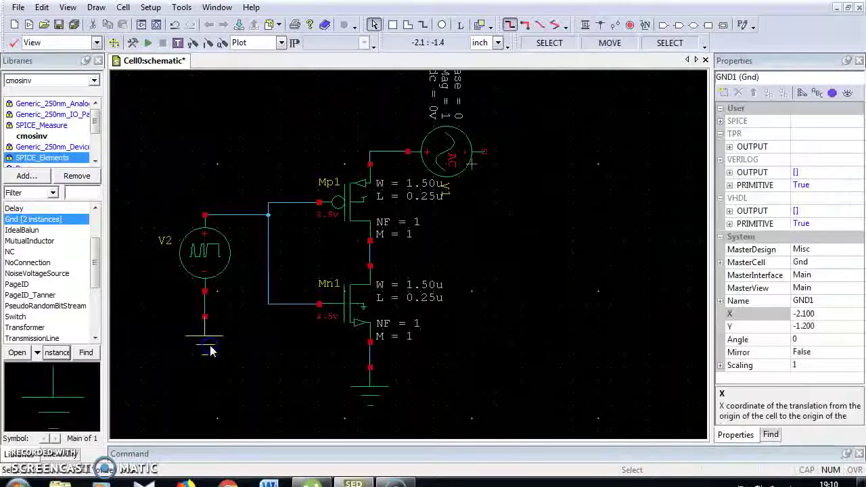
key(ctrl+c)
key(ctrl+v)
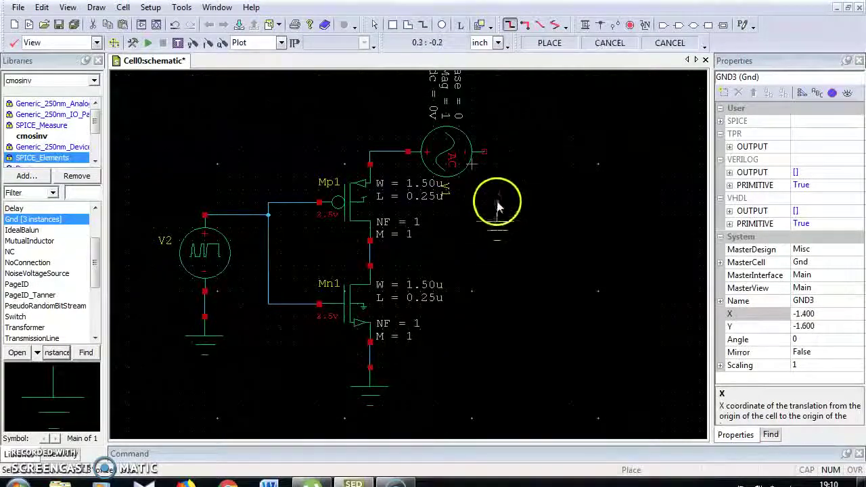
click(498, 182)
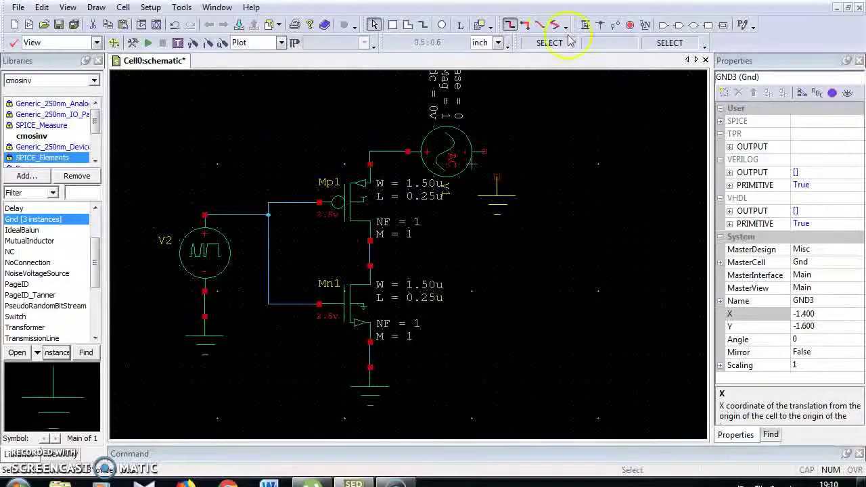
Step: Wire V1's right terminal to the new ground symbol
click(585, 25)
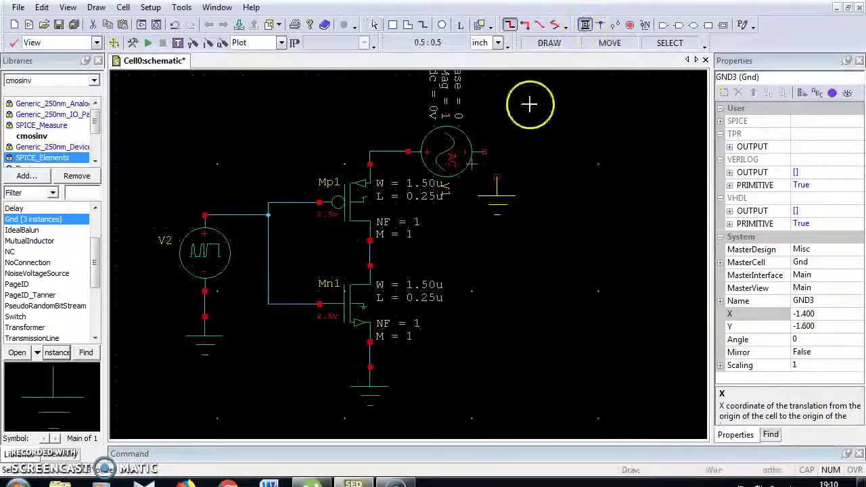
click(484, 152)
click(496, 177)
click(584, 187)
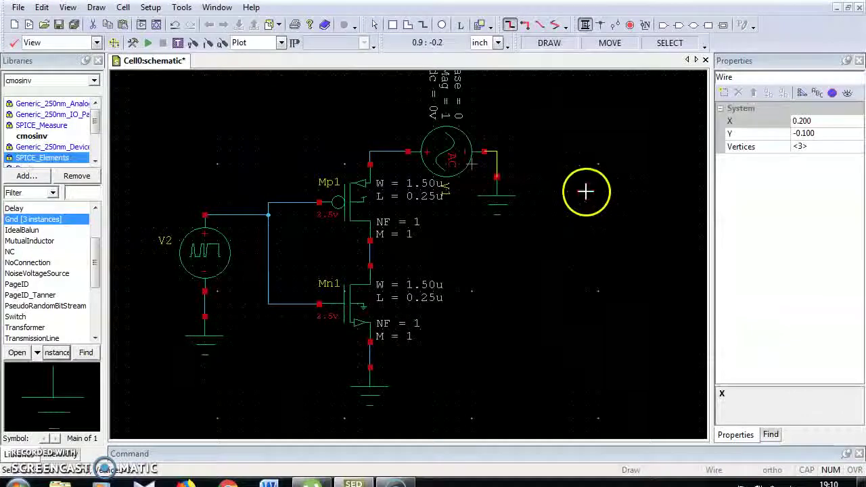
click(343, 214)
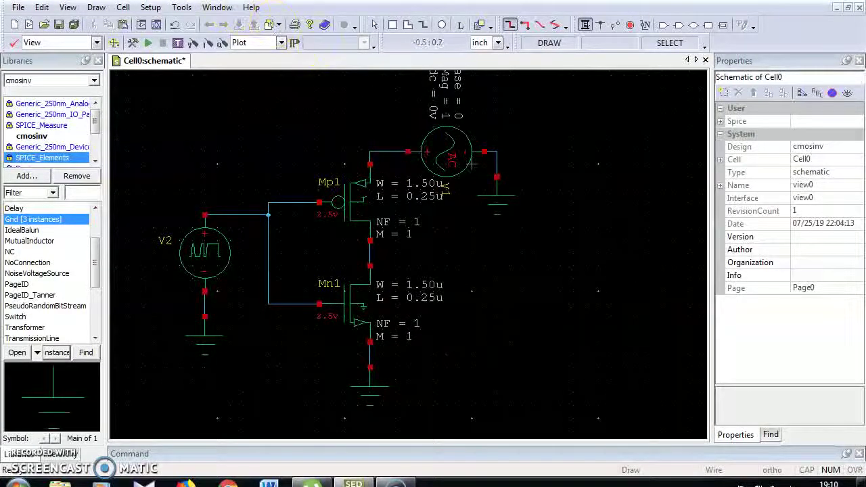
click(376, 25)
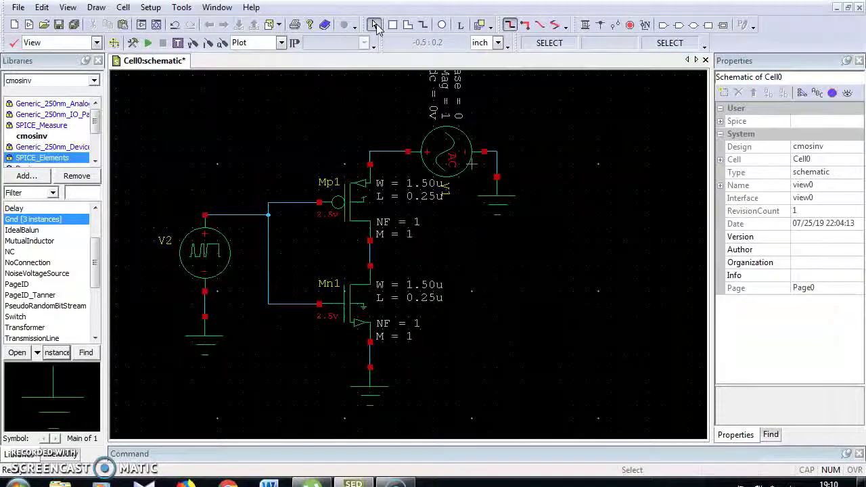
Step: Change AC source V1's Vdc property from 0v to 2.5v
click(453, 159)
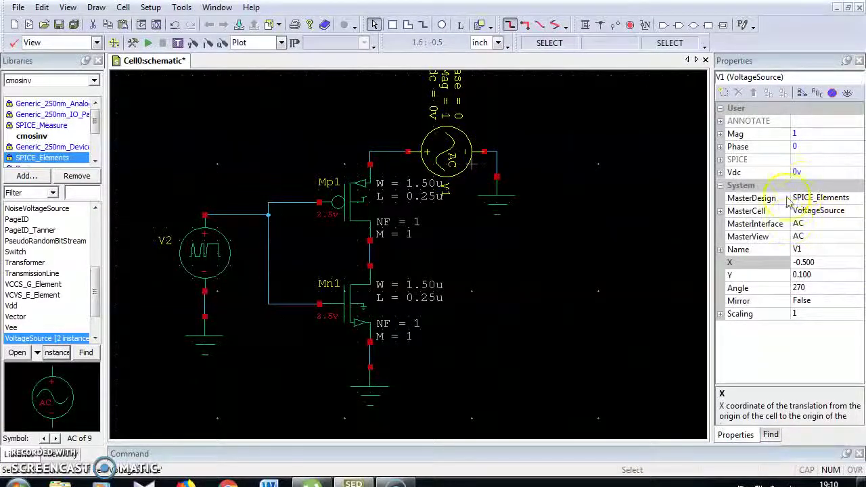
click(797, 173)
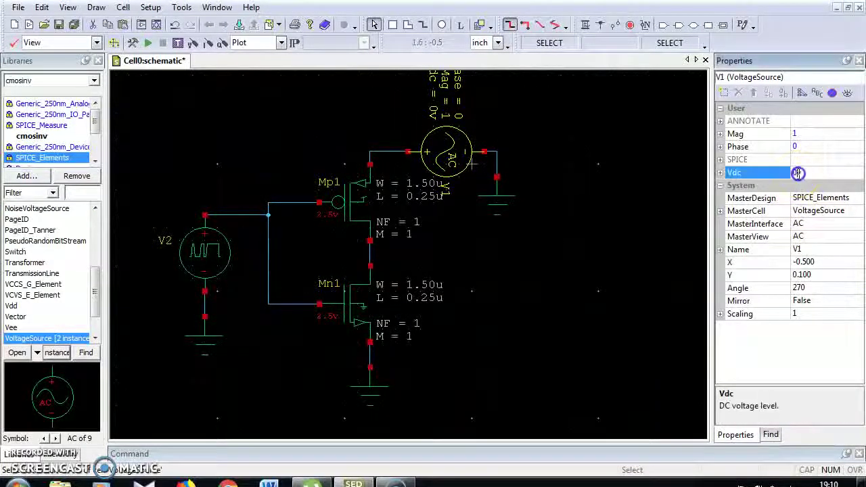
click(797, 173)
key(Return)
click(620, 226)
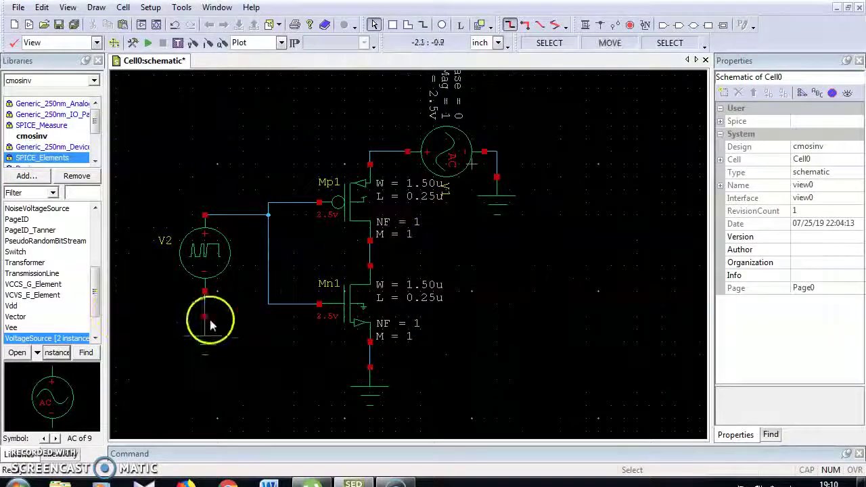
Step: Check pulse source V2's properties, save the Cell0 schematic, and open the SPICE simulation setup
click(205, 256)
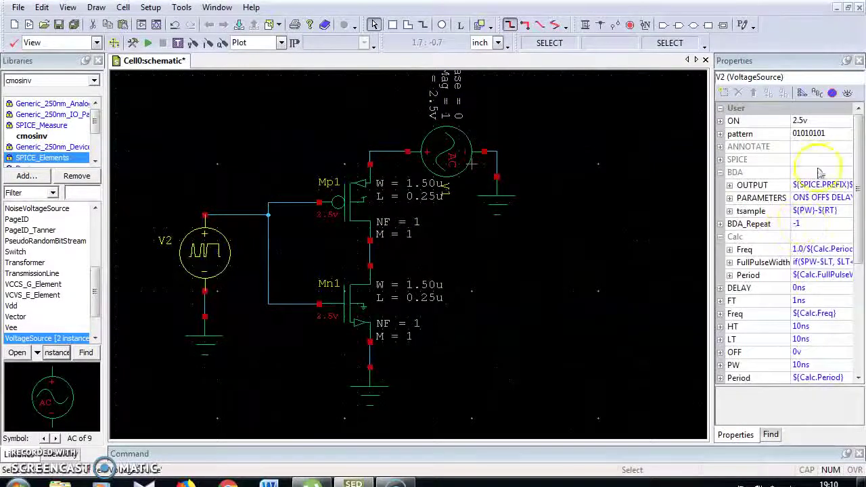
click(543, 245)
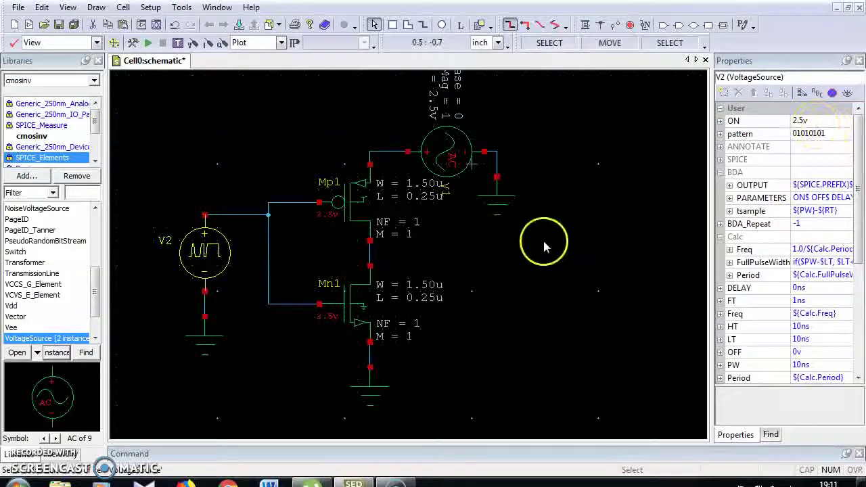
click(59, 25)
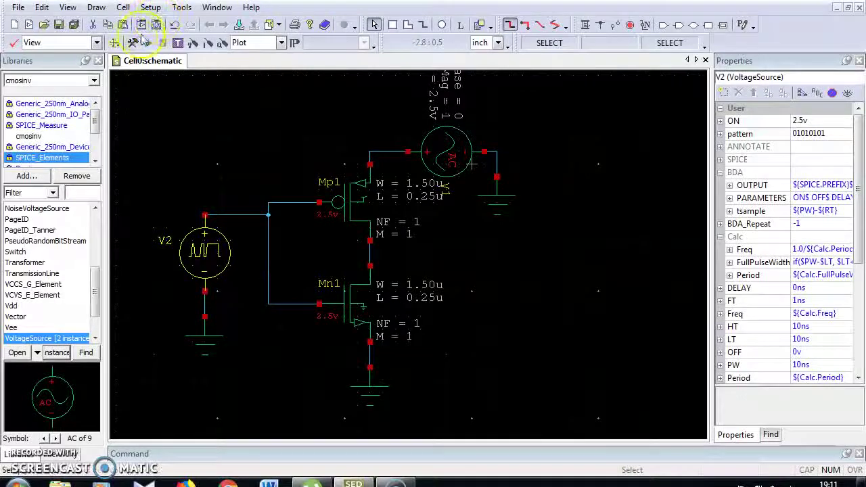
click(133, 42)
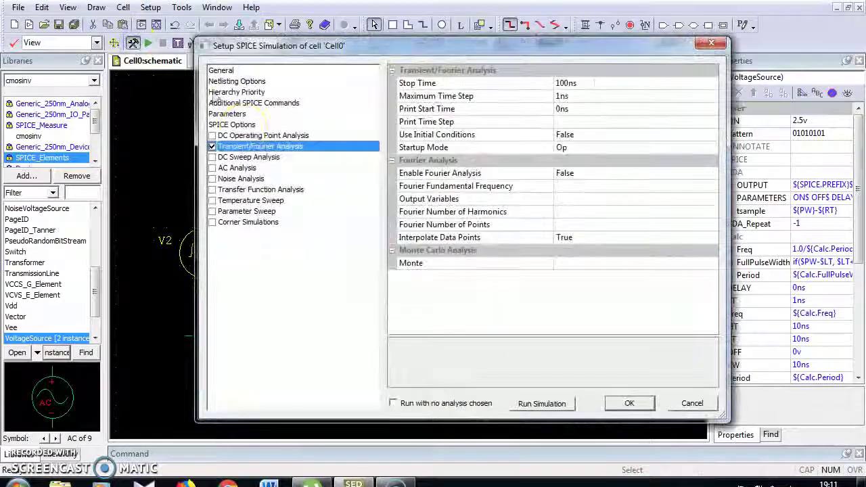
Step: Set Enable Waveform Voltage Probing to True in the General settings
click(223, 71)
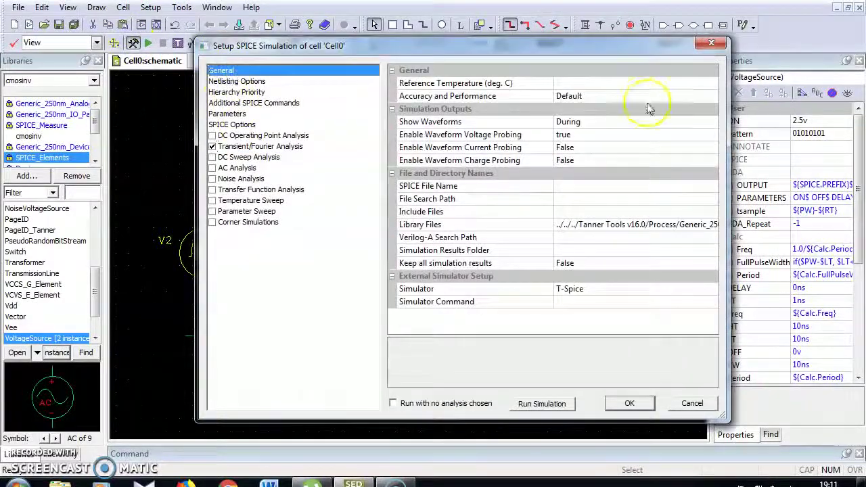
click(564, 136)
click(563, 136)
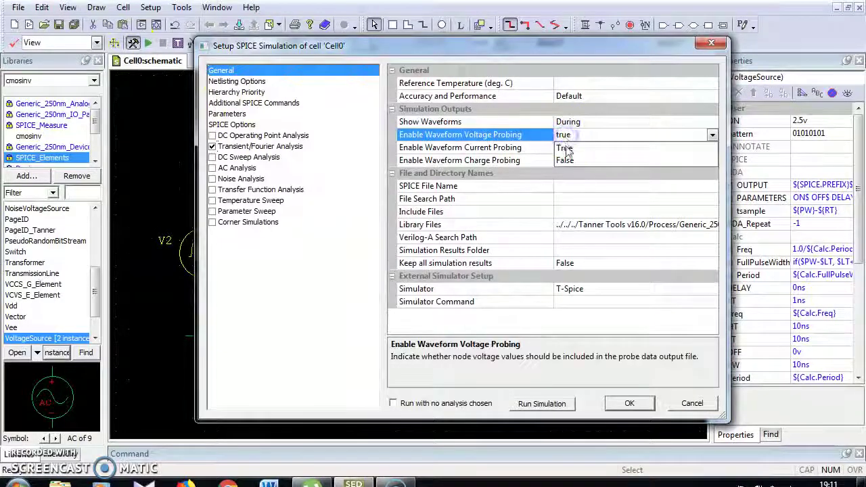
click(566, 149)
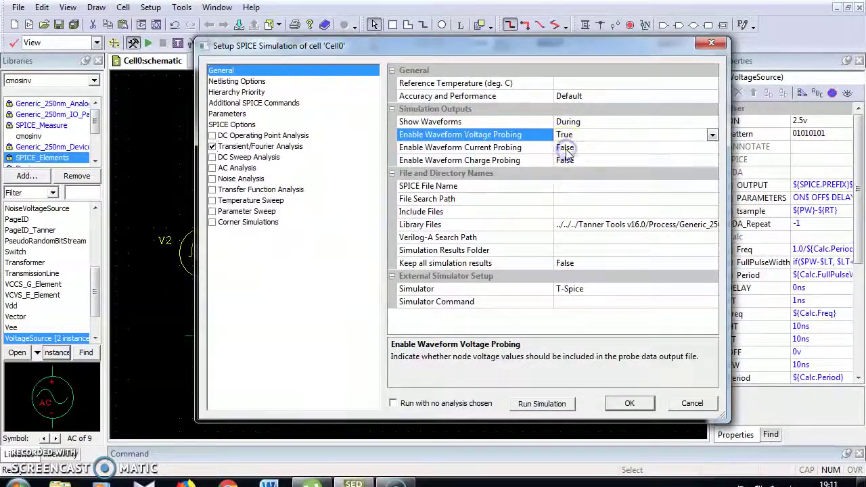
Step: Delete the existing Library Files path, leaving the entry empty
click(560, 225)
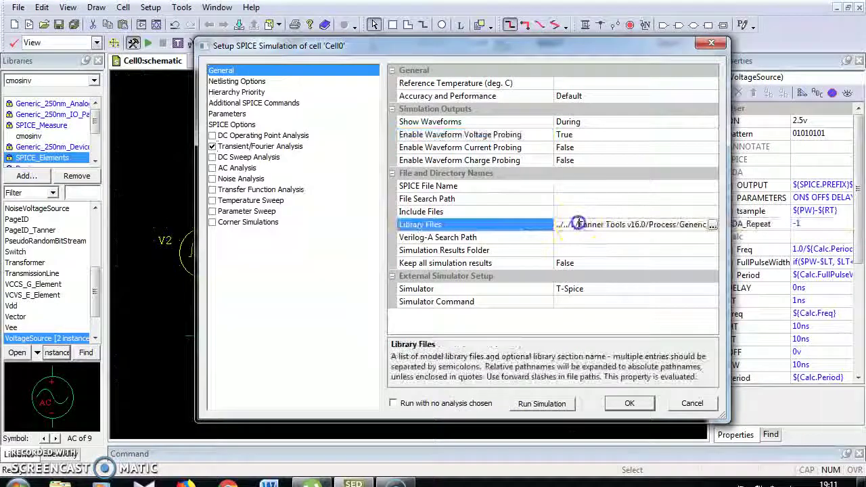
click(557, 227)
drag(556, 227, 799, 227)
key(Delete)
click(572, 235)
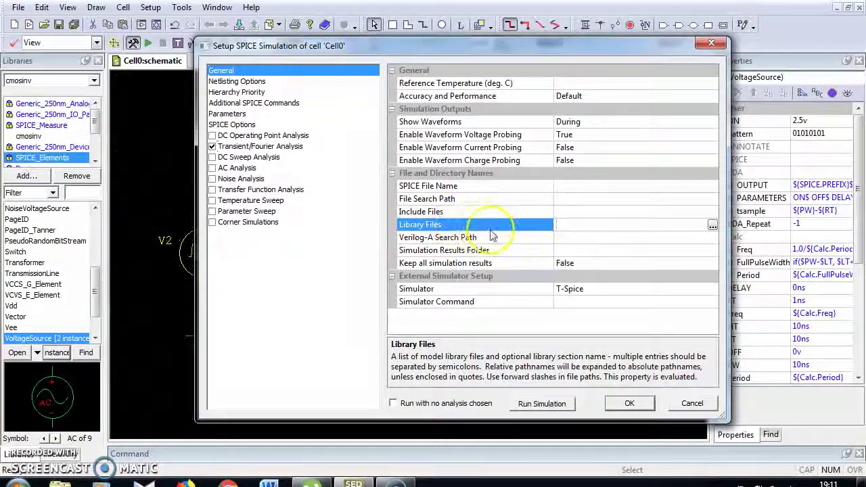
Step: Set Library Files to Generic_250nm.lib from the Generic_250nm_Tech folder
click(712, 226)
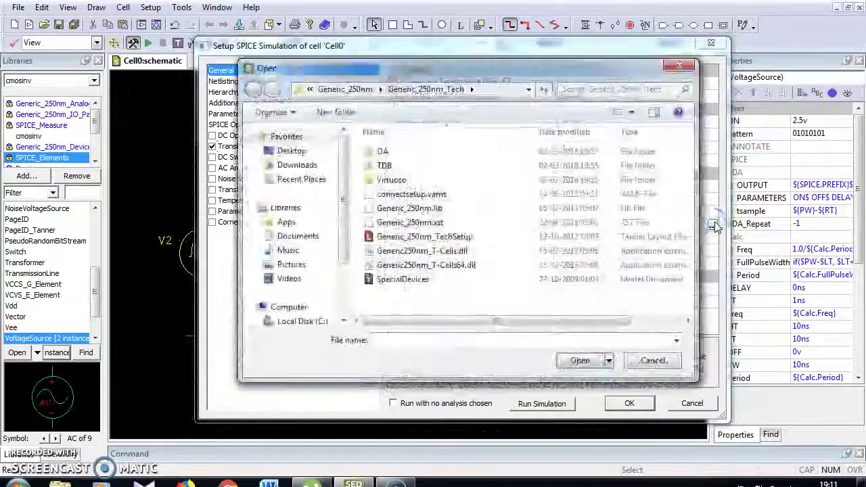
click(351, 91)
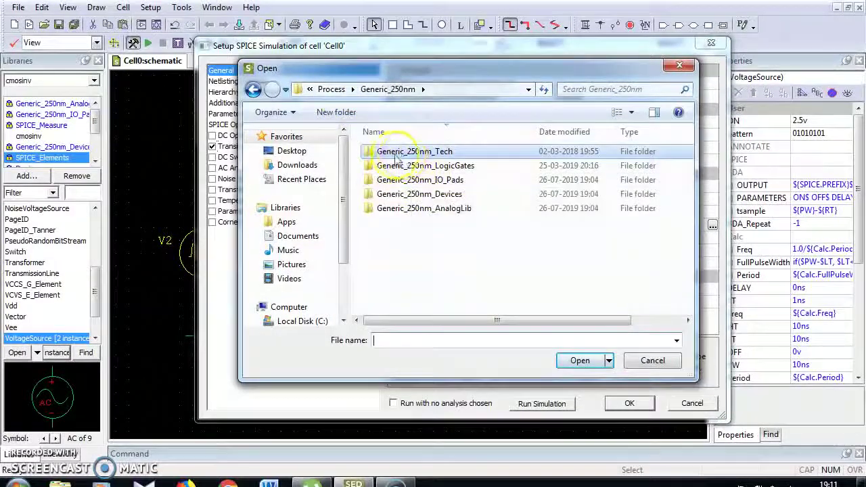
double_click(441, 150)
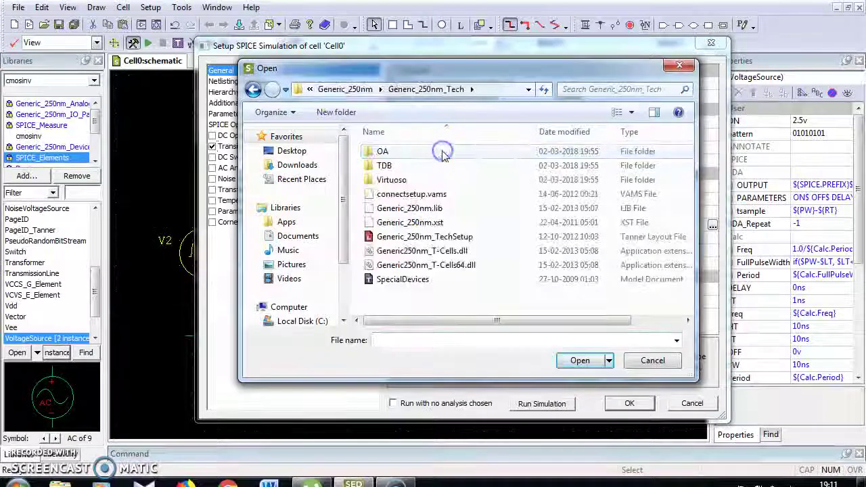
click(435, 209)
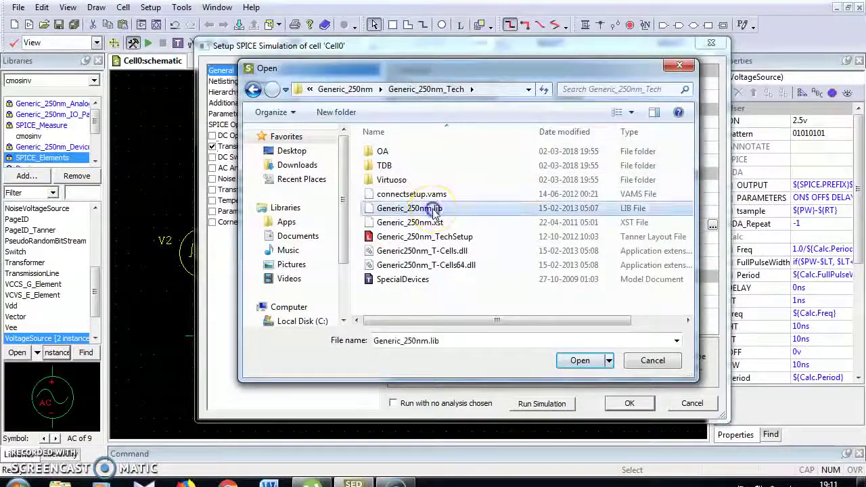
click(580, 361)
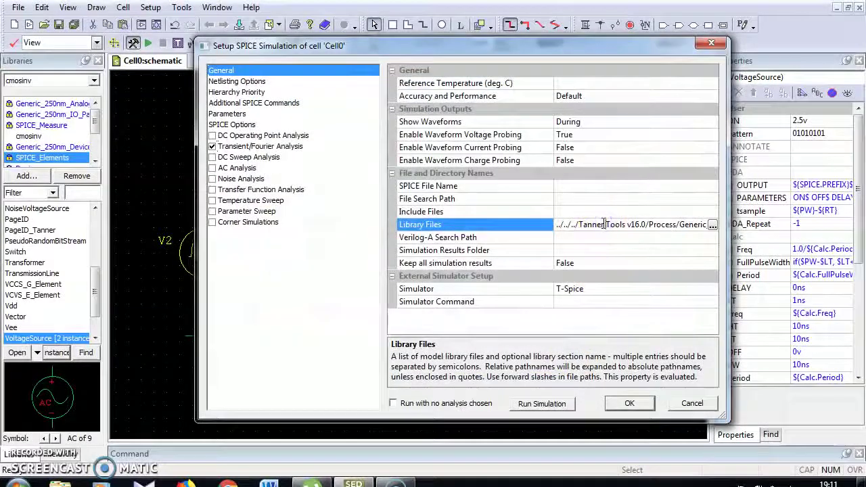
Step: Append ' TT' to the Generic_250nm.lib entry, review transient settings, and confirm the setup
key(Right)
key(Right)
key(Right)
key(Right)
key(Right)
key(Right)
key(Right)
key(Right)
key(Right)
key(Right)
key(Right)
key(Right)
key(Right)
key(Right)
key(Right)
key(Right)
key(Right)
key(Right)
key(Right)
key(Right)
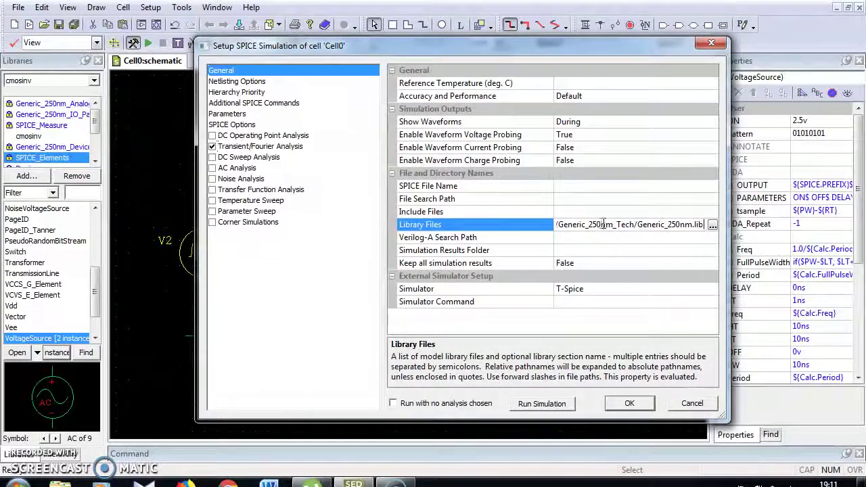
text(TT)
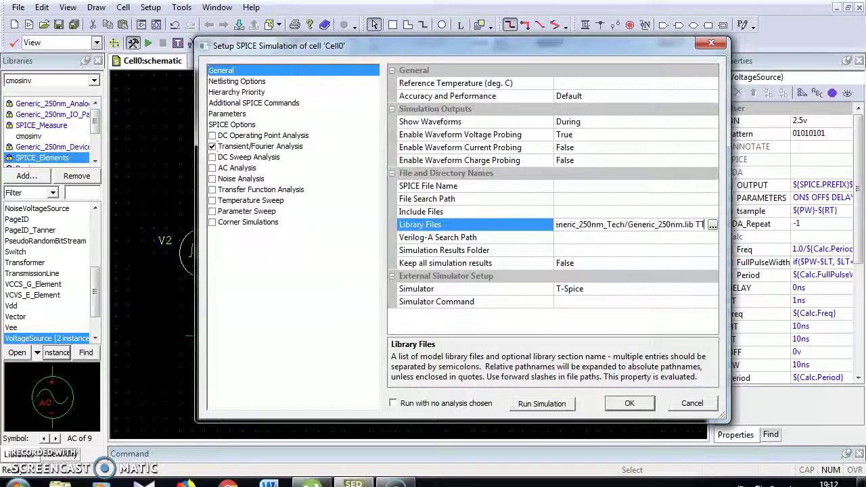
click(629, 403)
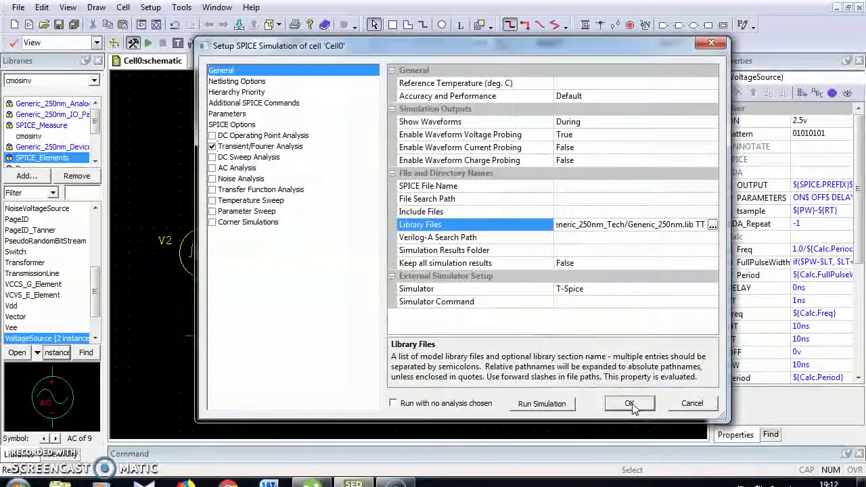
click(253, 148)
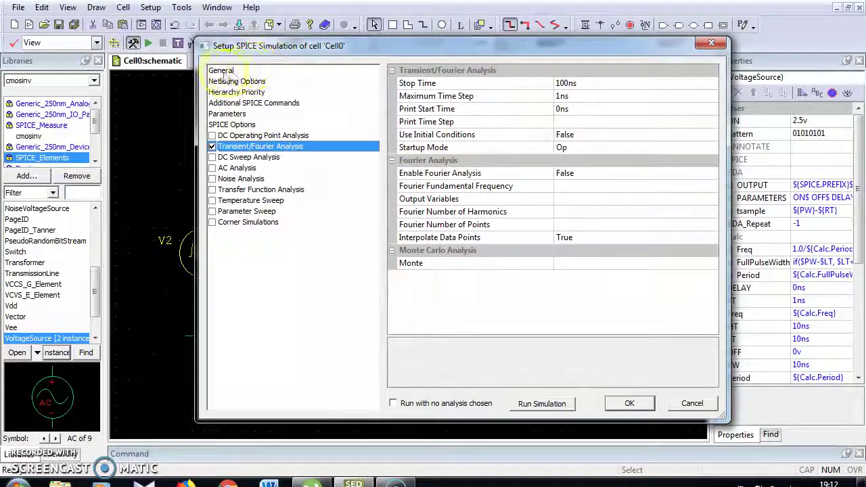
click(626, 404)
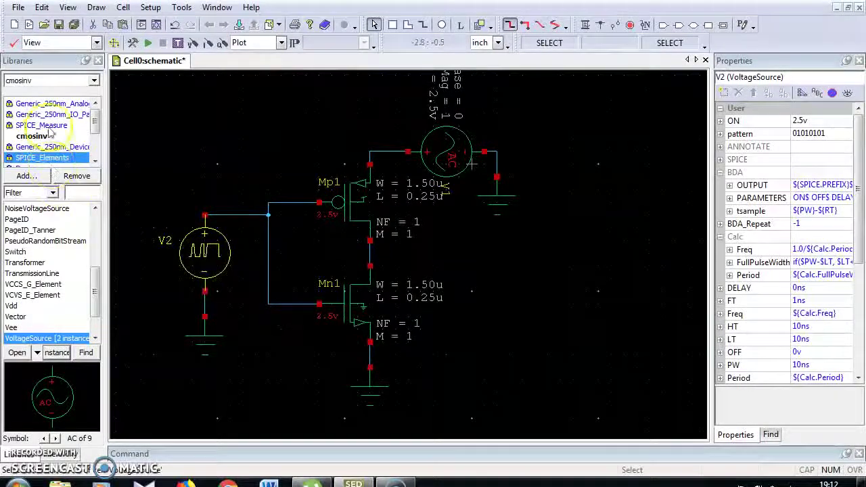
scroll(87, 135, down, 1)
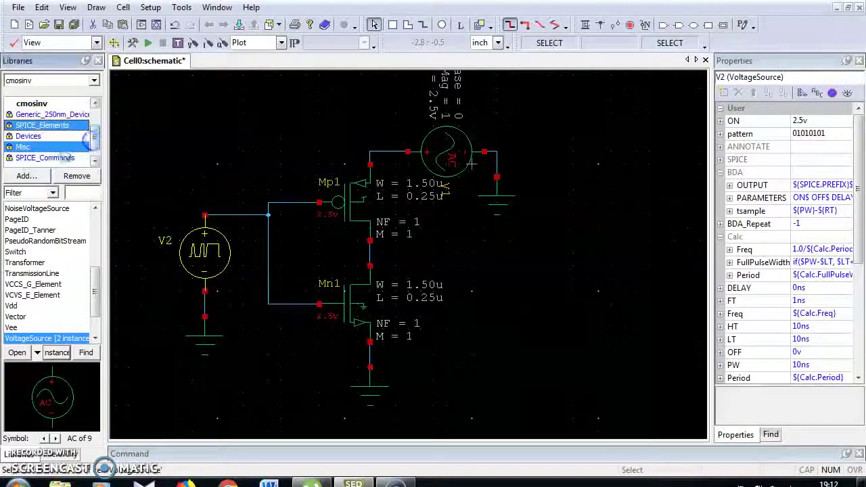
Step: Place PrintVoltage probes from SPICE_Commands on the inverter's input wire and output node
click(64, 158)
click(95, 338)
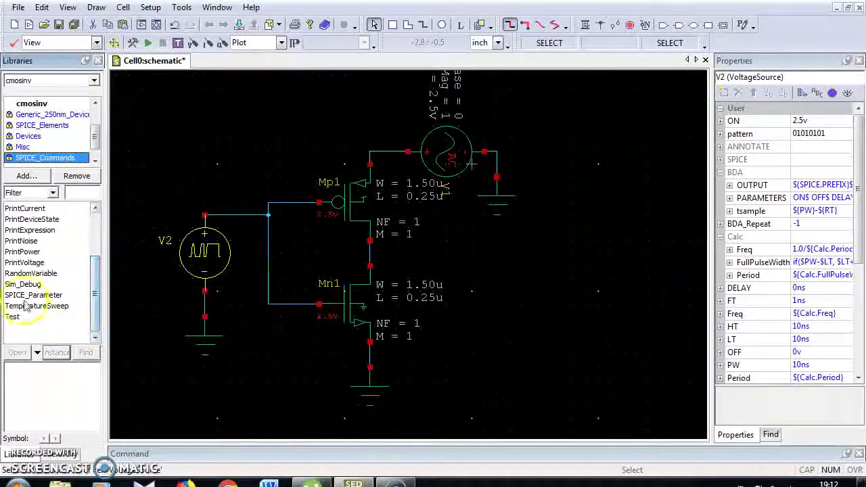
click(27, 262)
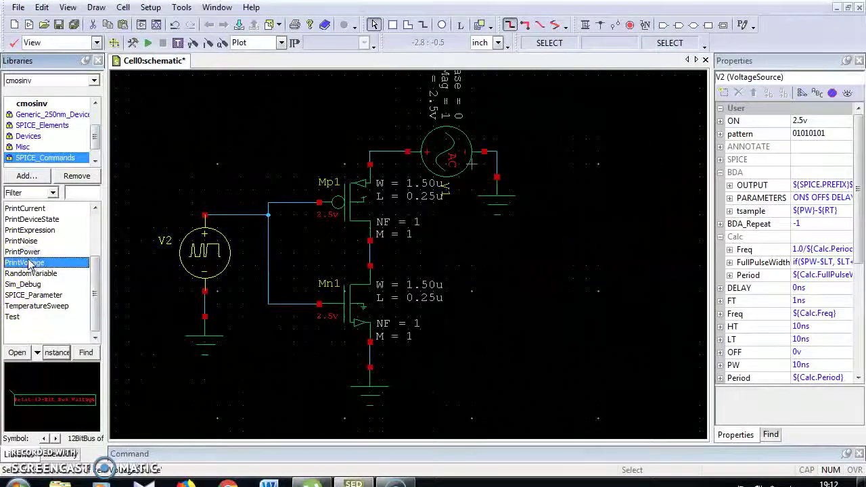
click(58, 352)
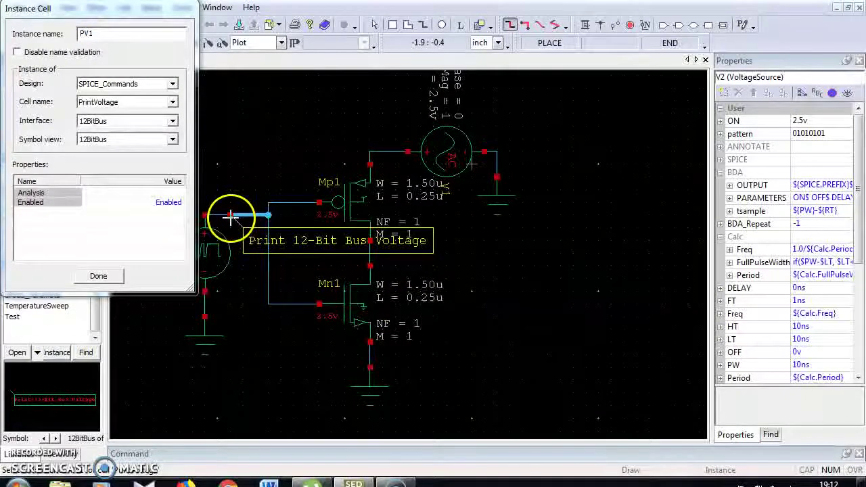
click(230, 217)
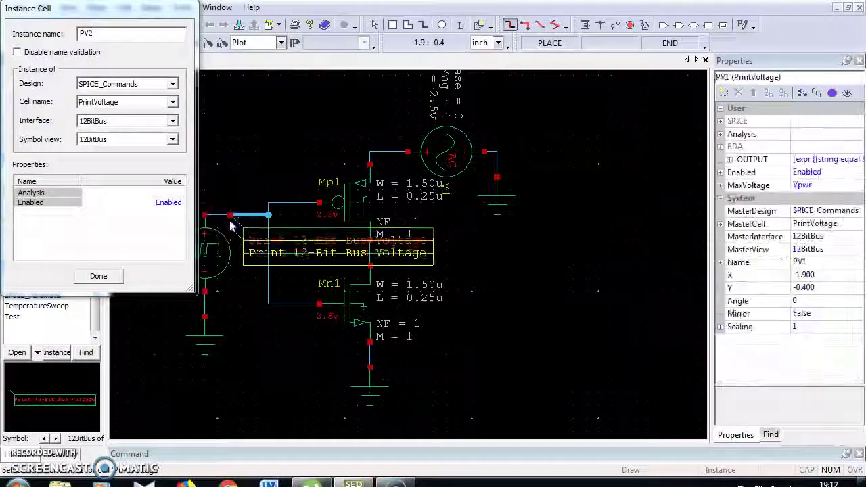
click(372, 259)
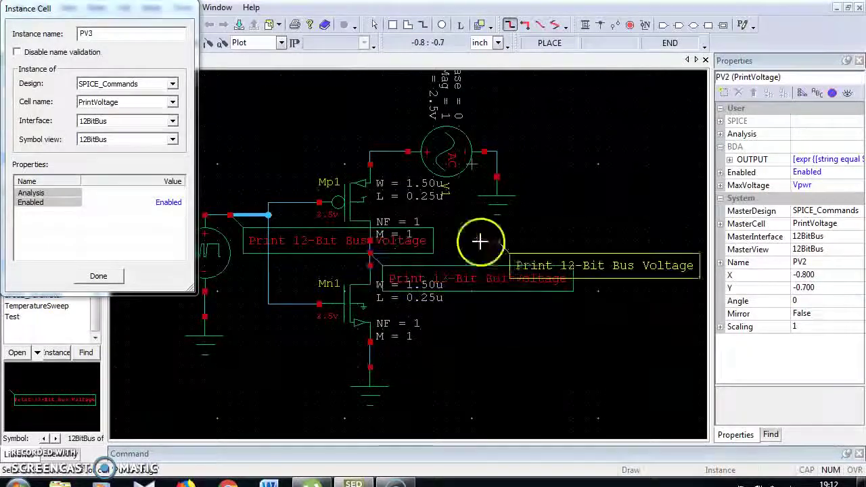
key(Escape)
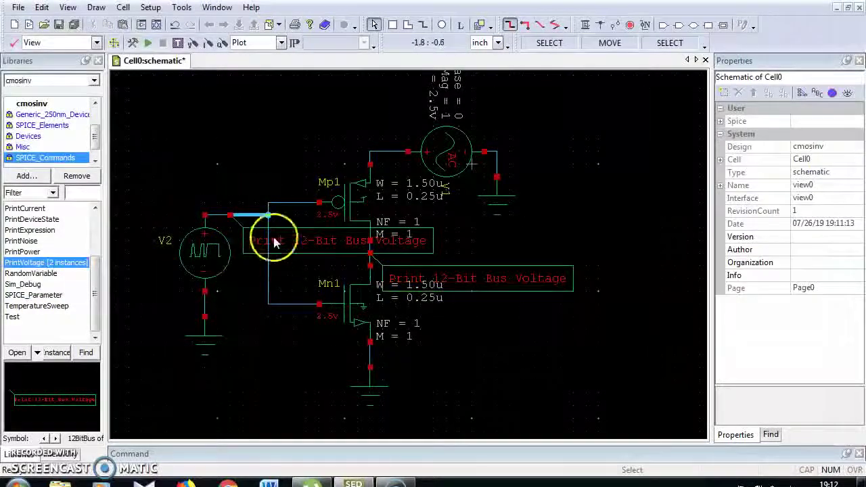
Step: Set both probes' MasterInterface to Voltage, save the schematic, and start the simulation
click(335, 243)
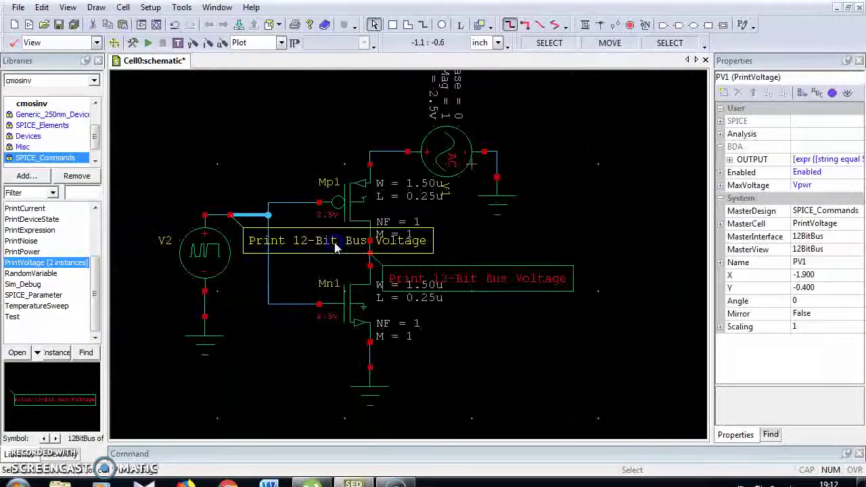
click(818, 239)
click(793, 359)
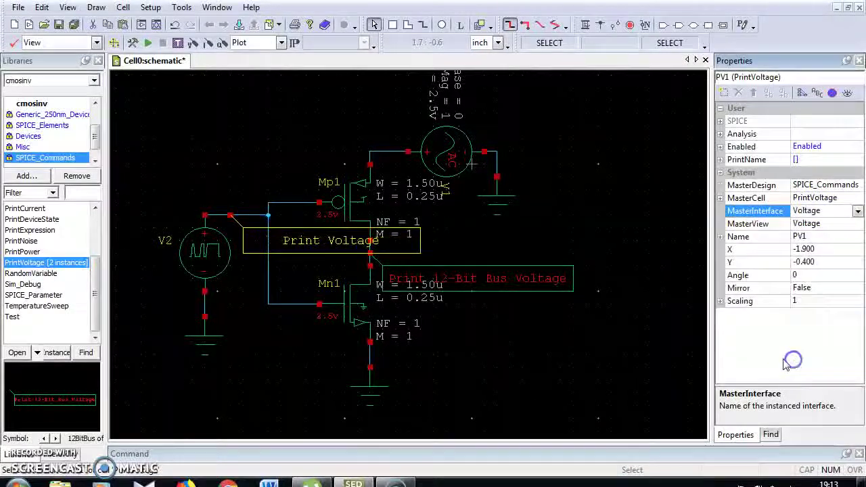
click(484, 286)
click(810, 237)
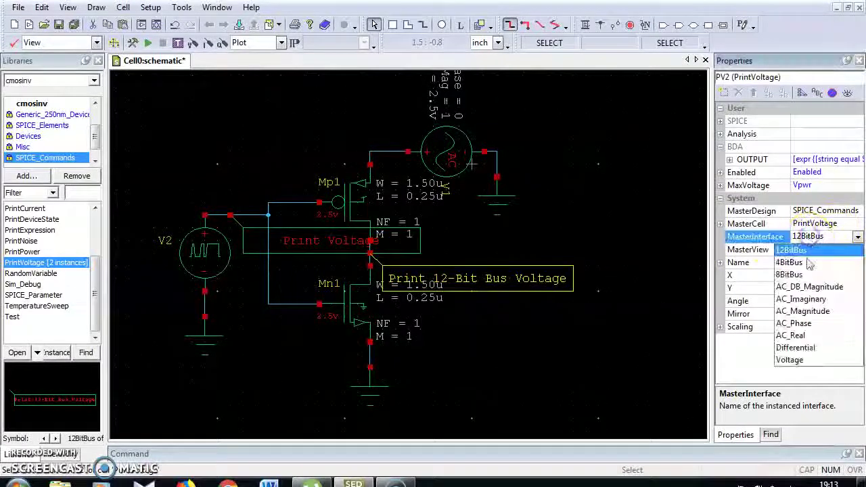
click(790, 360)
click(596, 310)
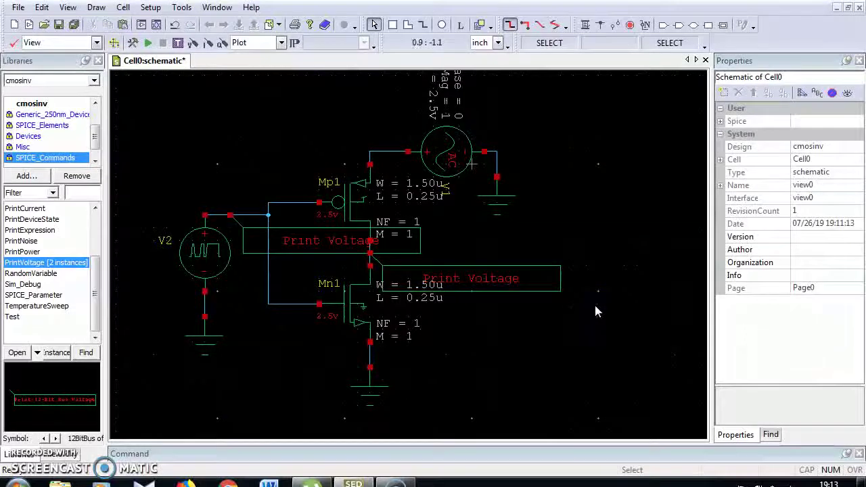
click(59, 25)
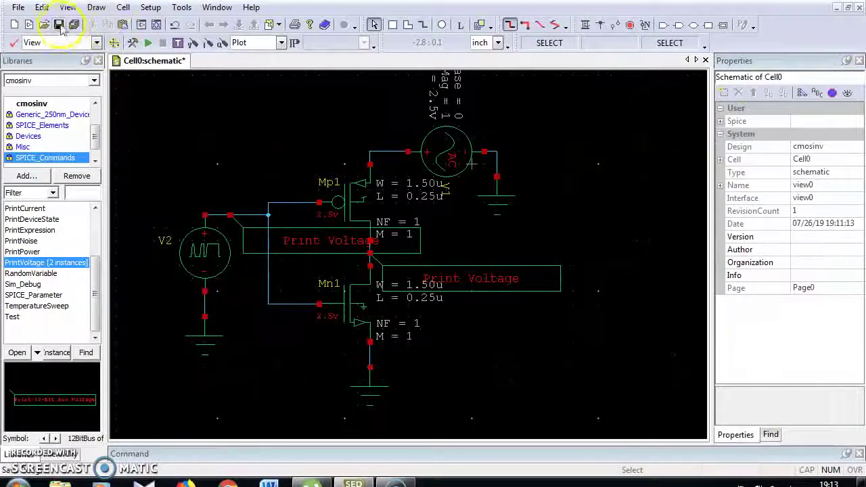
click(149, 43)
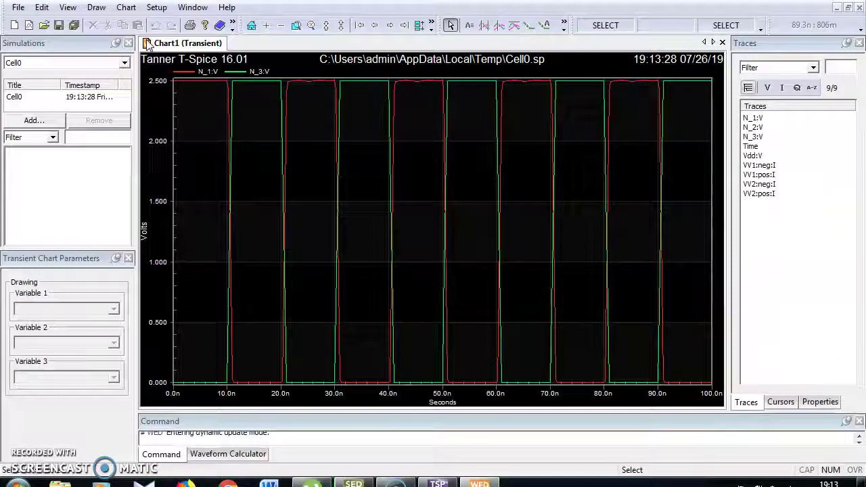
Step: Switch to the T-Spice Simulation Status window to check the completion log
key(alt+Tab)
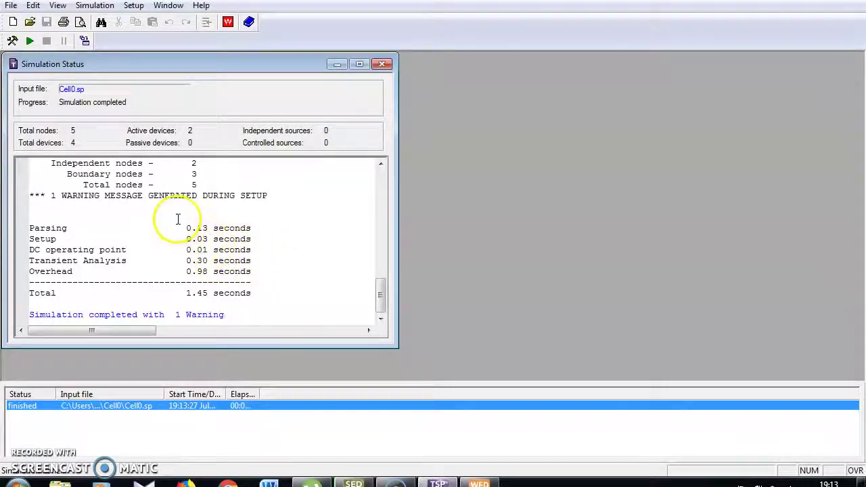
Step: Bring W-Edit forward and split the N_1:V and N_3:V traces onto separate plots
mouse_move(492, 482)
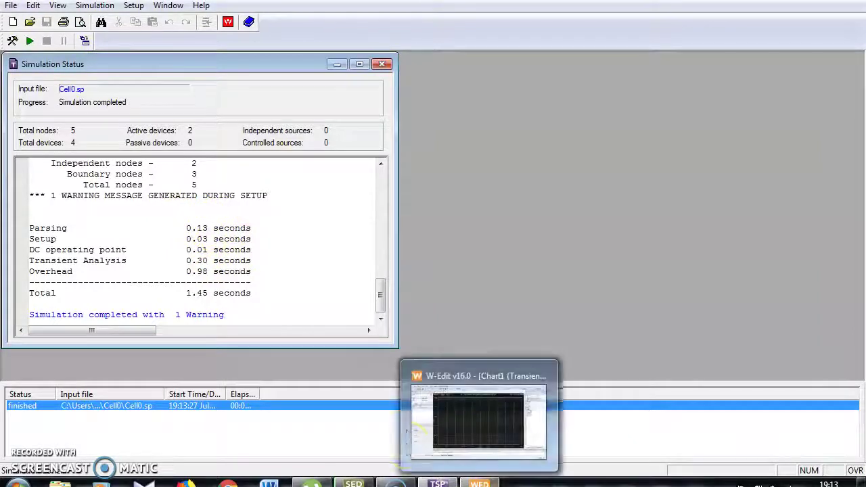
click(492, 481)
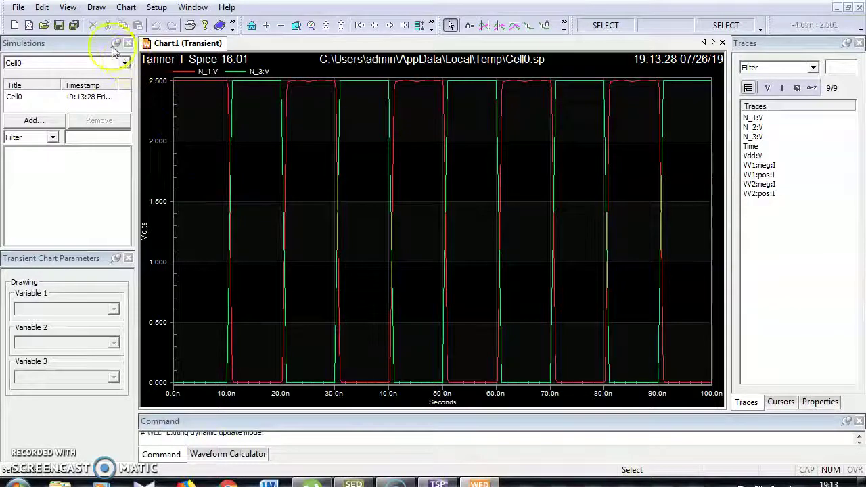
click(419, 26)
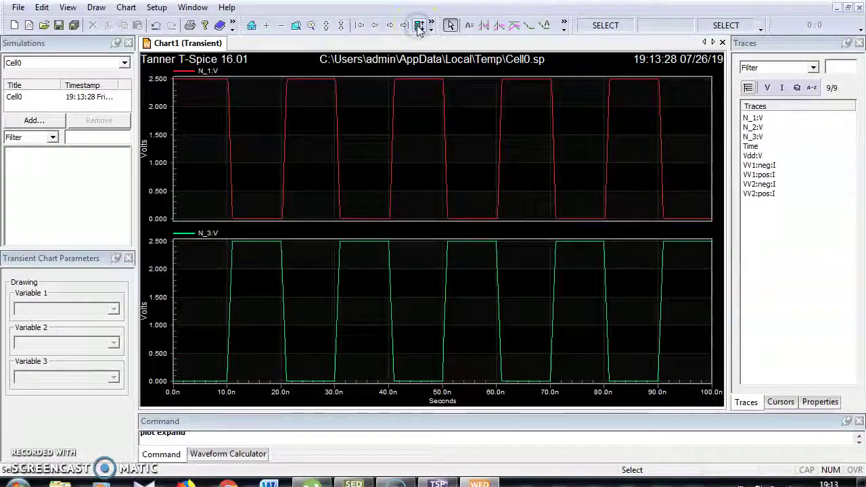